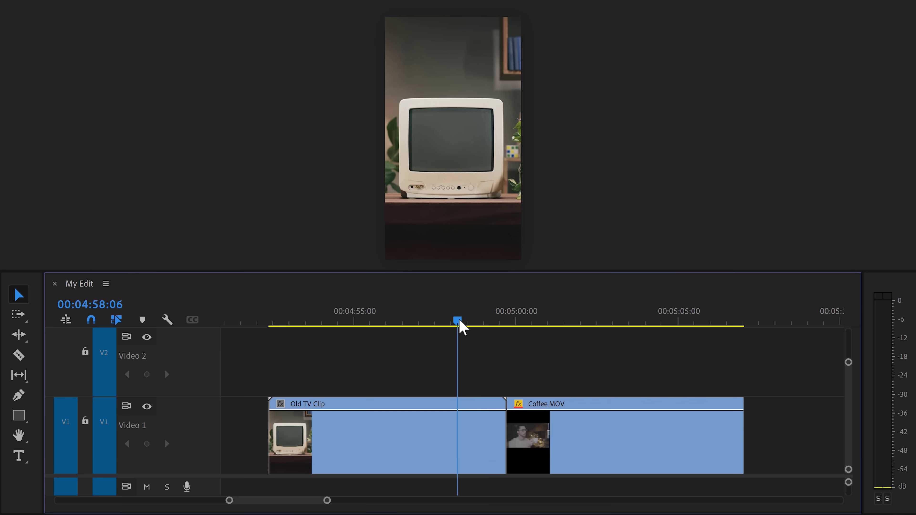
Place Coffee.MOV on Video 2 above Old TV Clip and scale it to 54 to fit the TV.
mouse_move(460, 320)
left_mouse_down()
mouse_move(569, 308)
mouse_move(443, 319)
left_mouse_up()
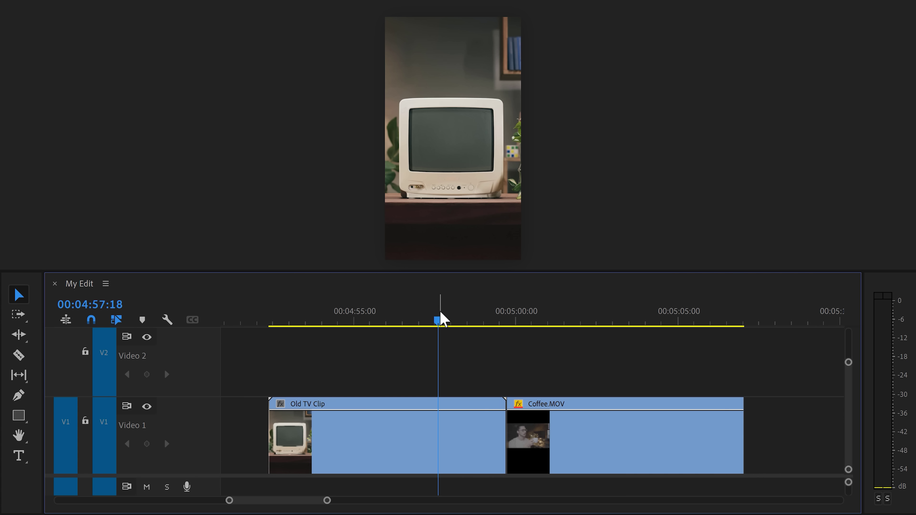
left_click_drag(584, 444, 355, 369)
scroll(253, 364, "up", 3)
left_click(351, 383)
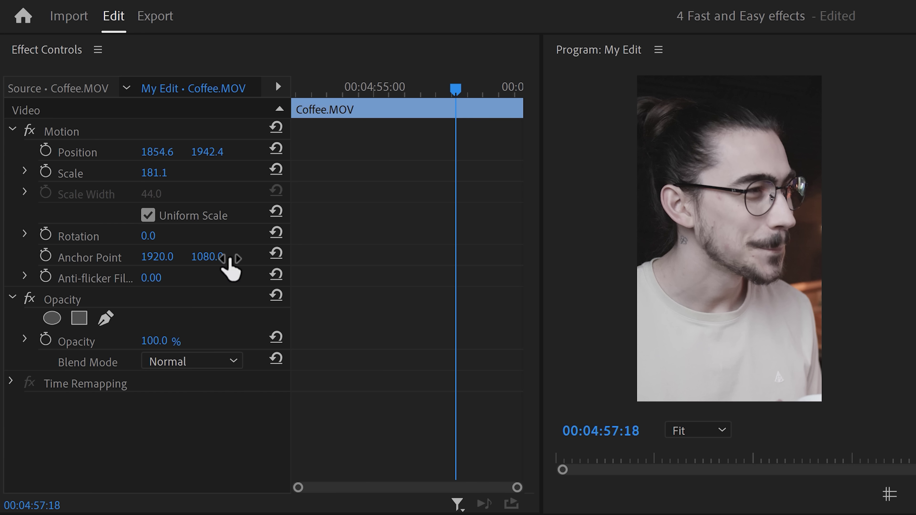
left_click(114, 131)
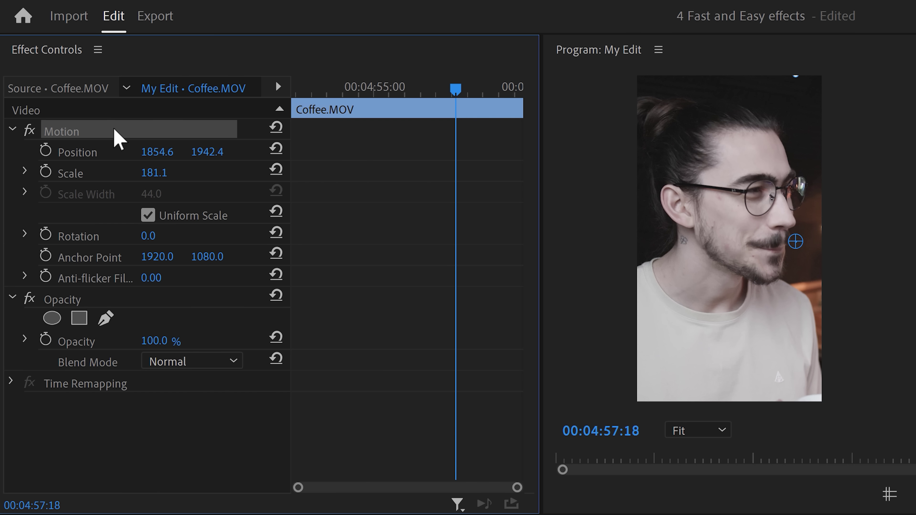
left_click_drag(557, 249, 709, 254)
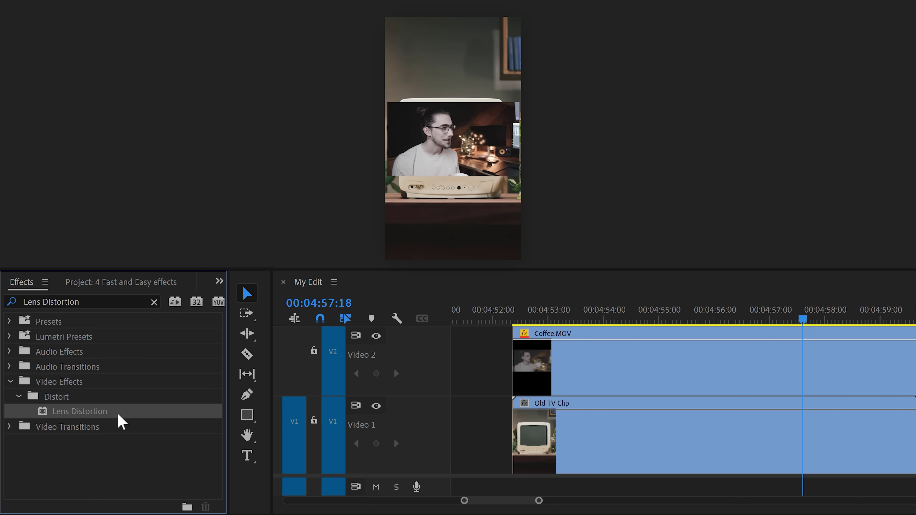
Give Coffee.MOV Lens Distortion with Curvature about 29 and the Linear Dodge (Add) blend mode.
left_click_drag(119, 415, 596, 366)
left_click_drag(369, 366, 368, 366)
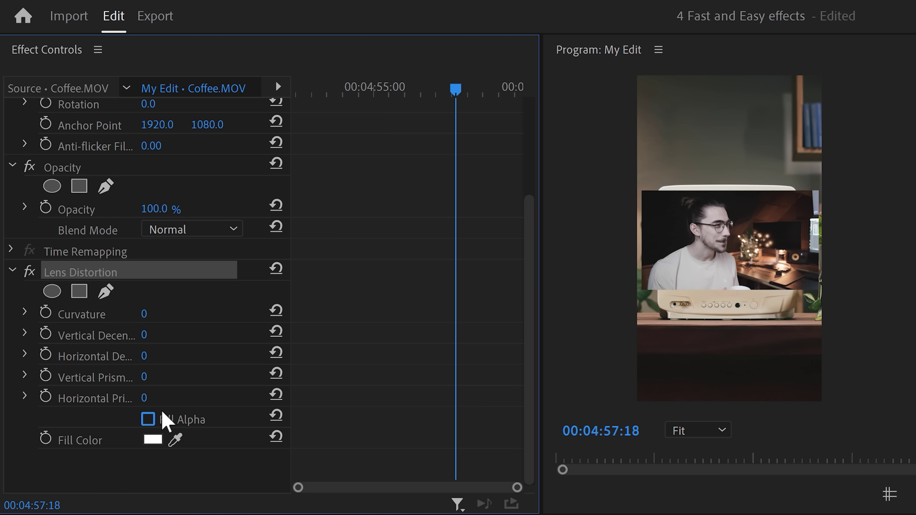
left_click_drag(151, 317, 170, 316)
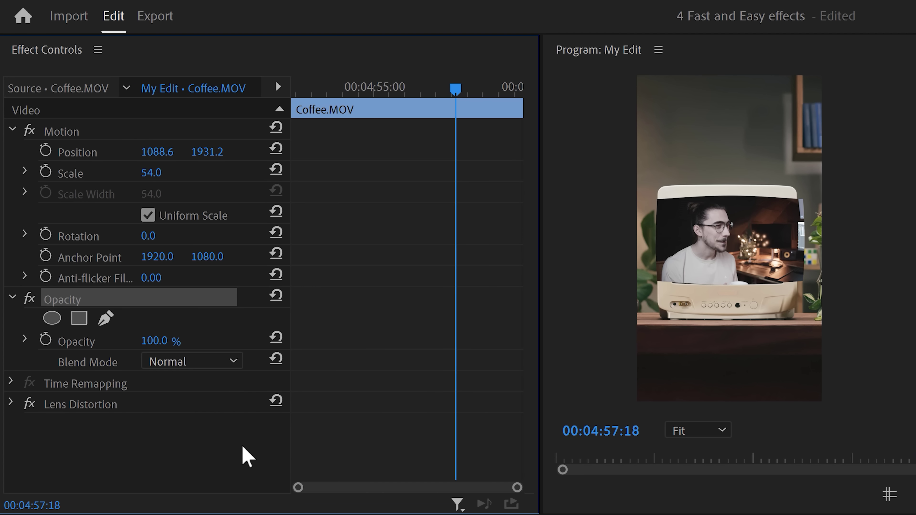
left_click(233, 363)
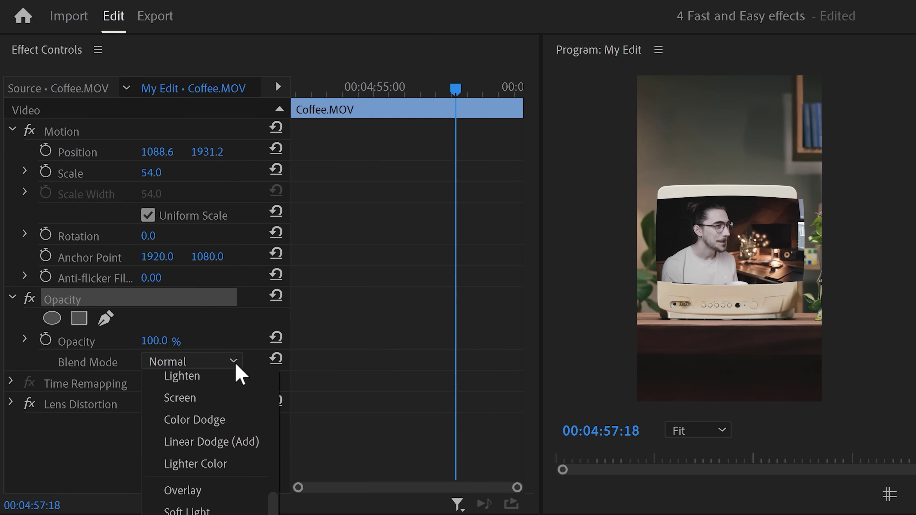
left_click(226, 452)
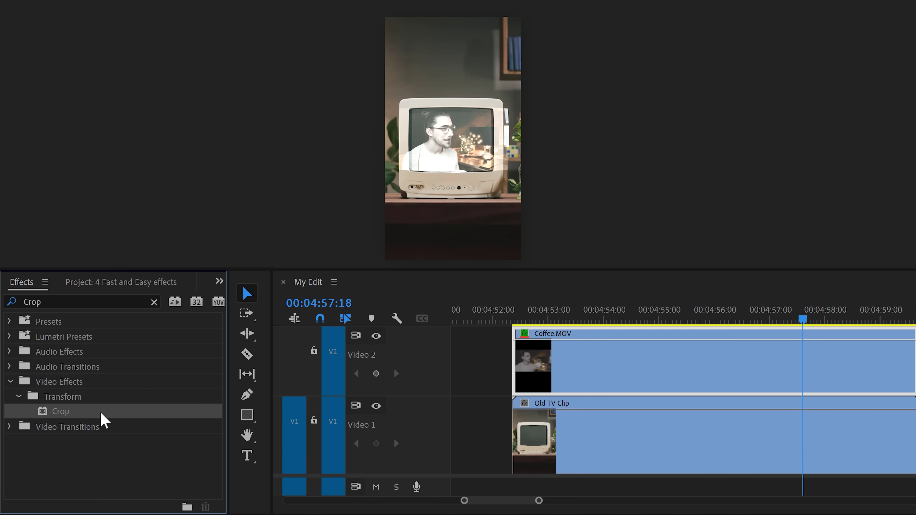
Crop Coffee.MOV 10.5% left and 14.6% right, above Lens Distortion, and add Static Overlay on Video 3.
left_click_drag(96, 419, 548, 362)
left_click_drag(320, 362, 308, 363)
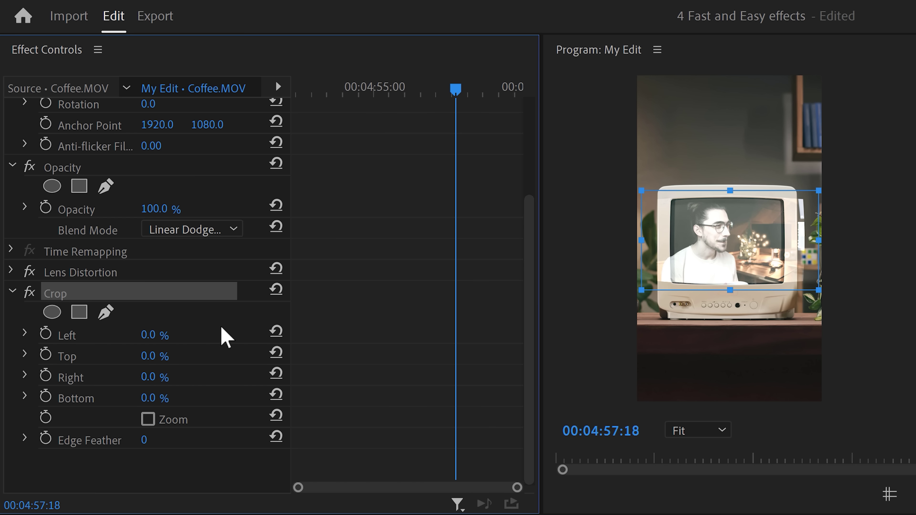
left_click_drag(181, 295, 182, 269)
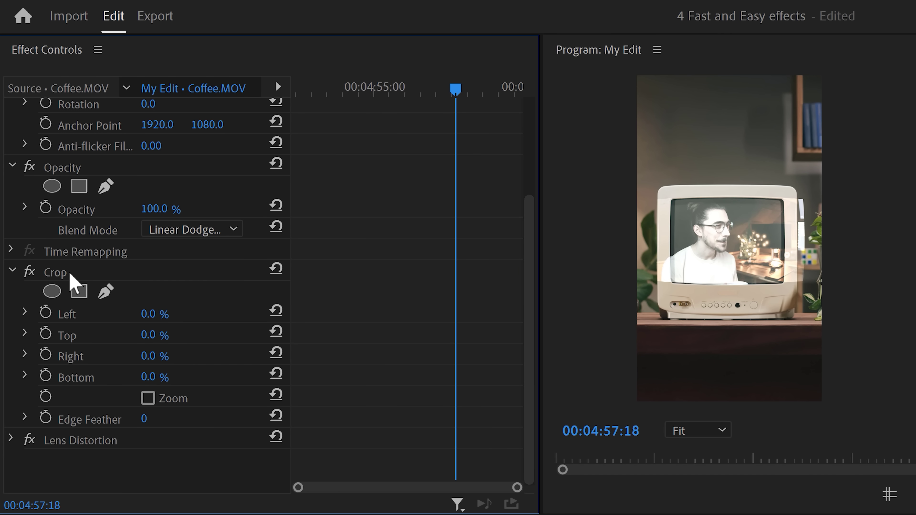
left_click(71, 275)
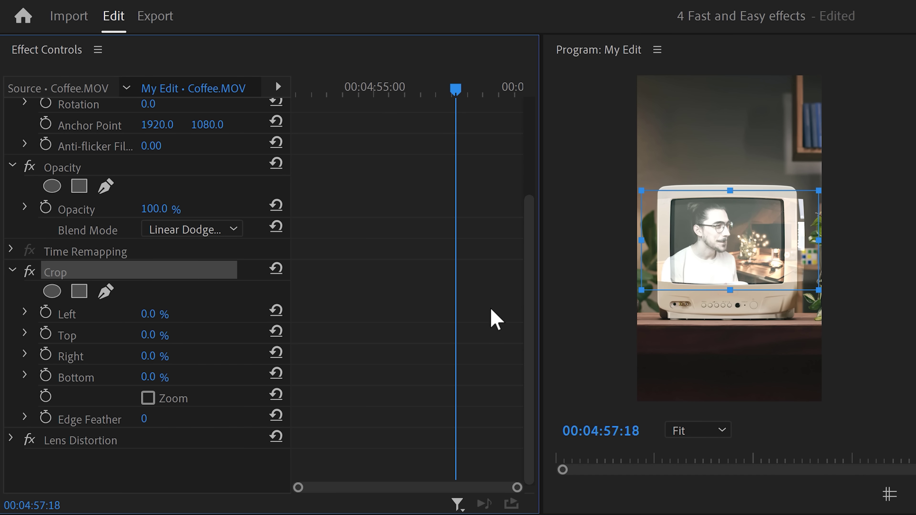
left_click_drag(641, 239, 660, 240)
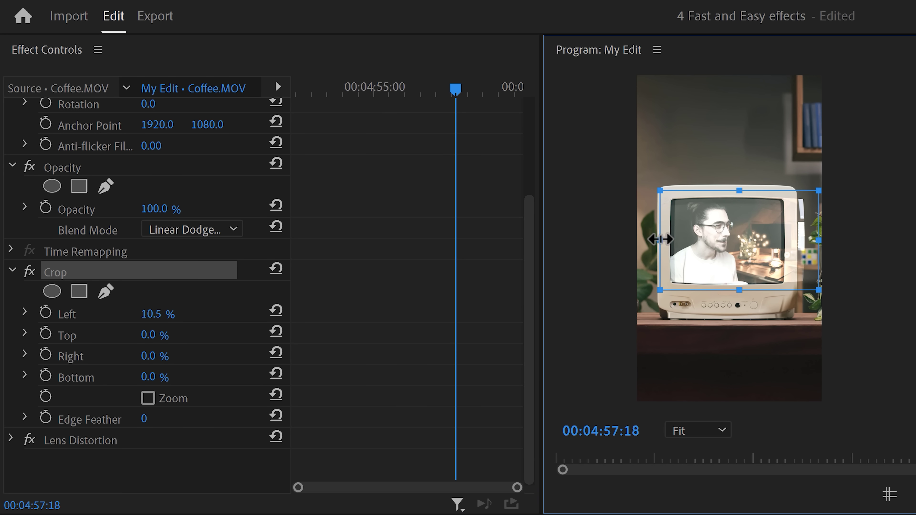
left_click_drag(818, 240, 793, 243)
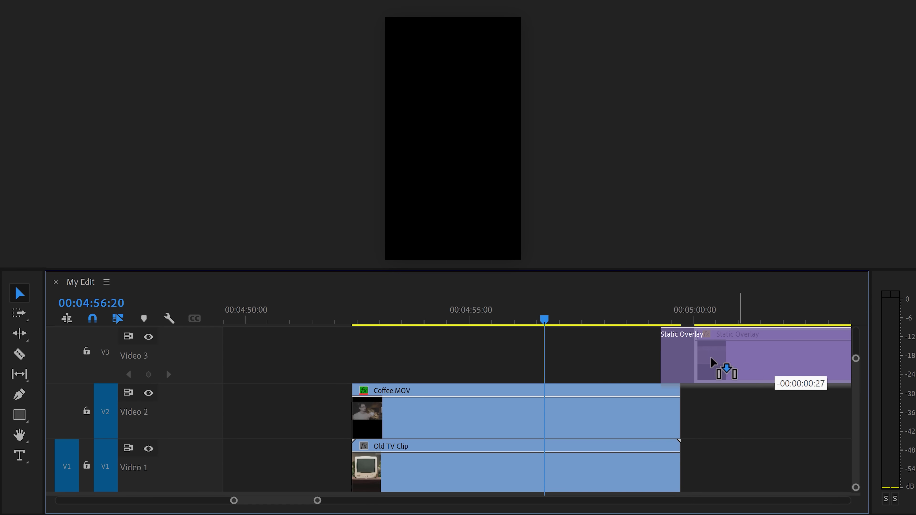
left_click_drag(714, 365, 432, 346)
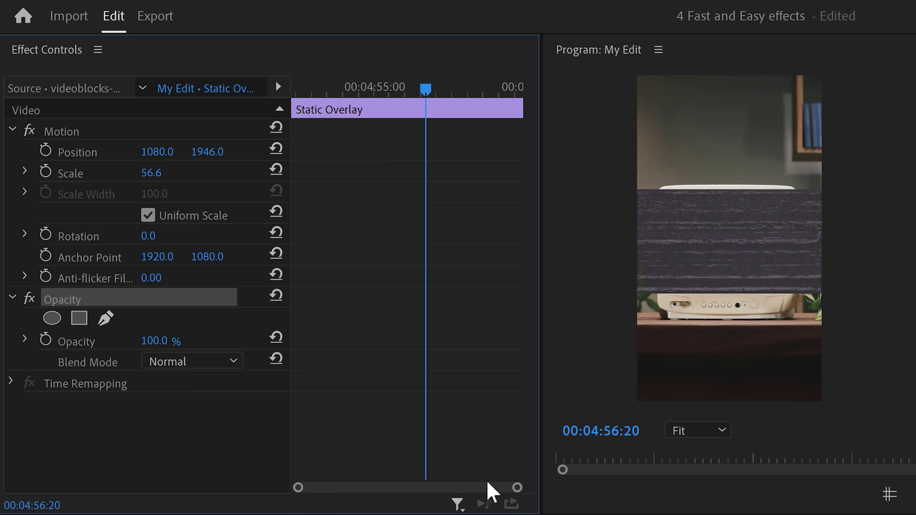
Set the Static Overlay to Screen blend mode at 65% opacity.
left_click(232, 367)
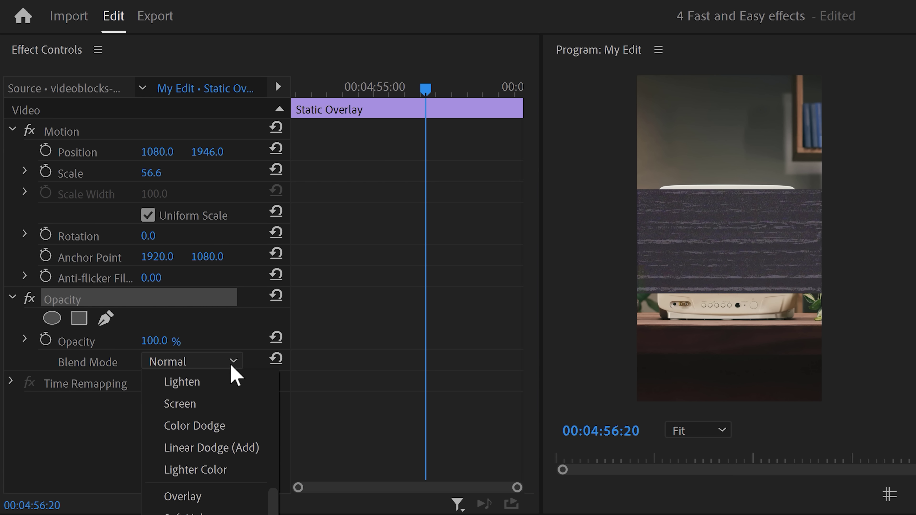
left_click(223, 403)
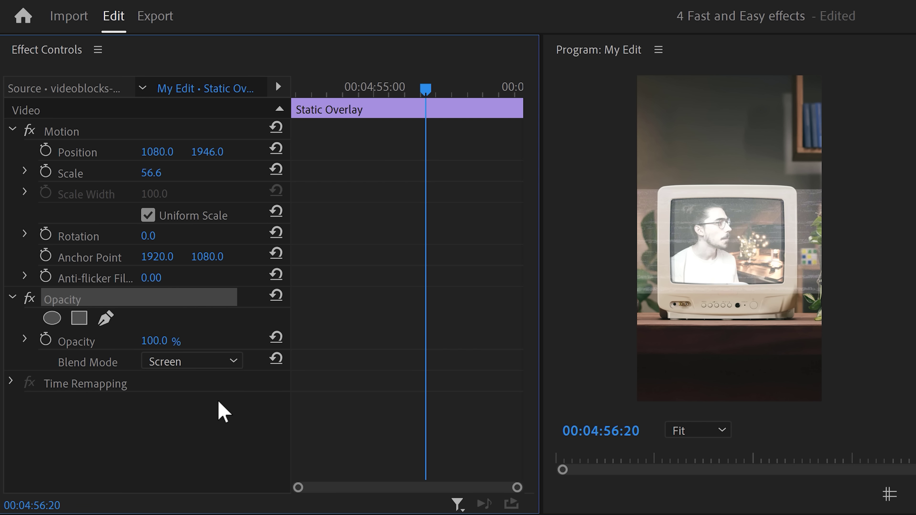
left_click_drag(154, 341, 142, 341)
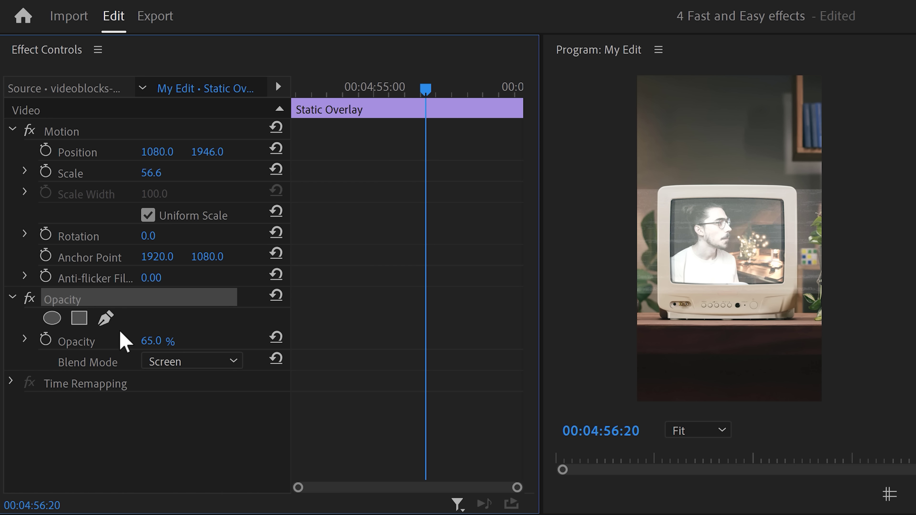
Mask the overlay to the TV screen with a four-point pen mask and a 70 feather.
left_click(105, 317)
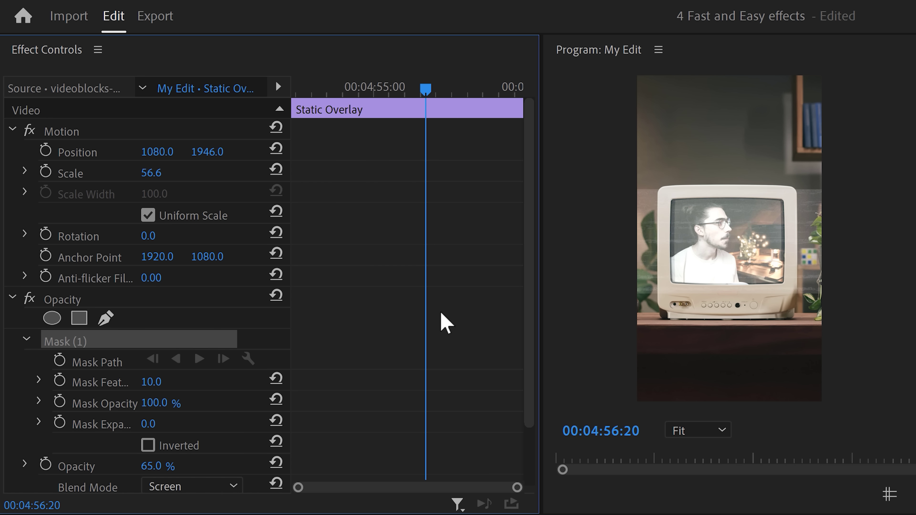
left_click(671, 280)
left_click(671, 200)
left_click(780, 199)
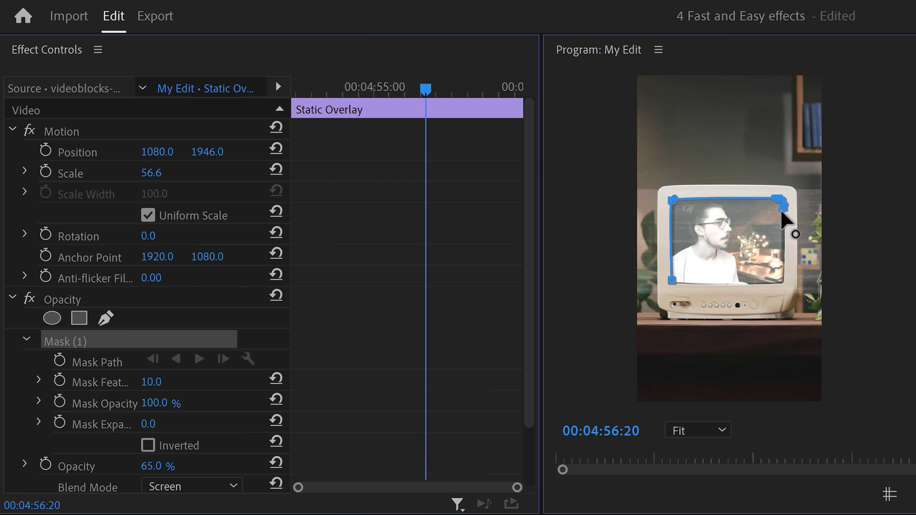
left_click(781, 280)
left_click(671, 279)
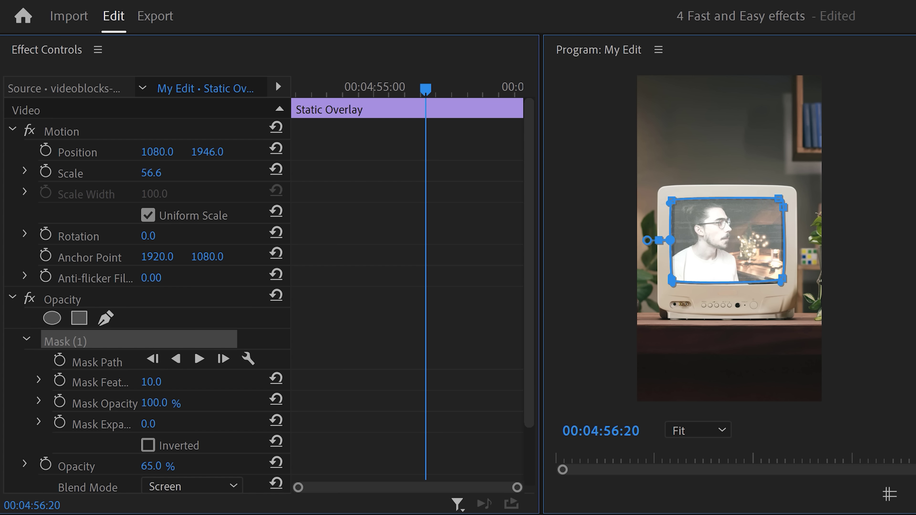
left_click_drag(140, 383, 162, 382)
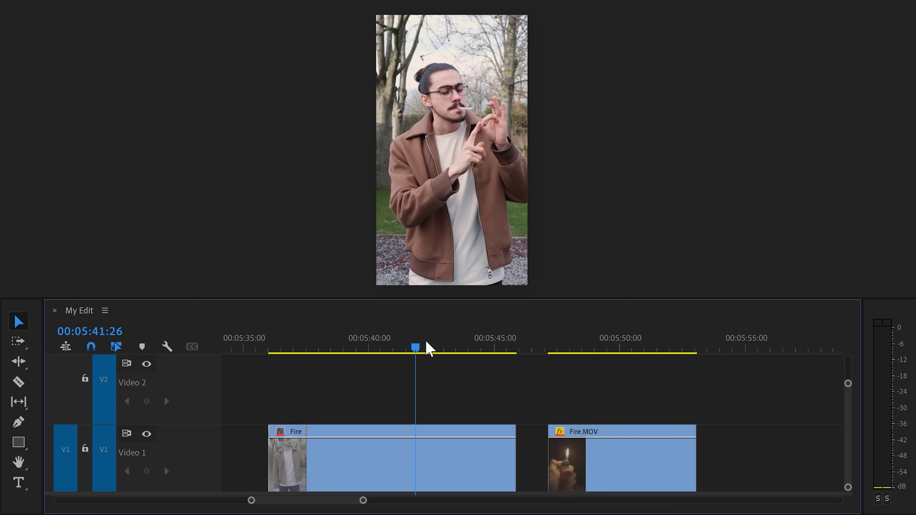
Preview the Fire clip and move Fire.MOV onto Video 2 over its latter part.
left_click_drag(427, 343, 493, 341)
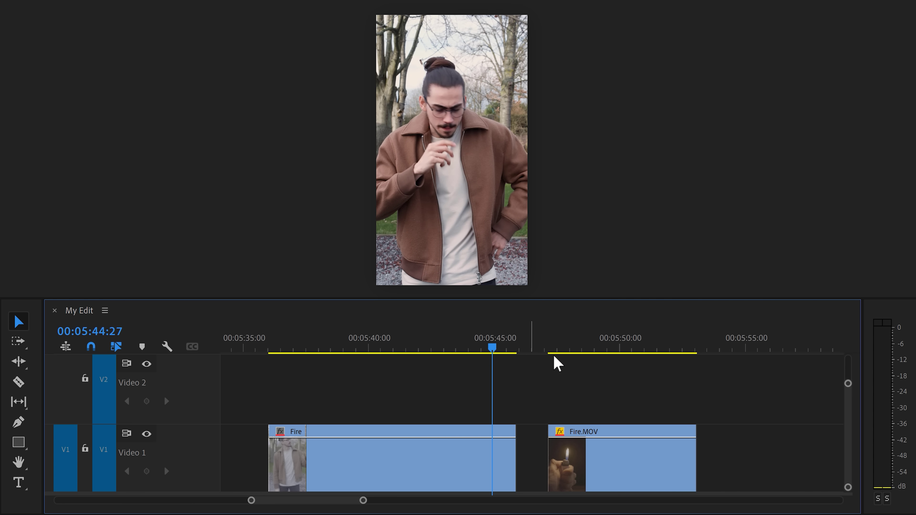
left_click_drag(594, 352, 625, 347)
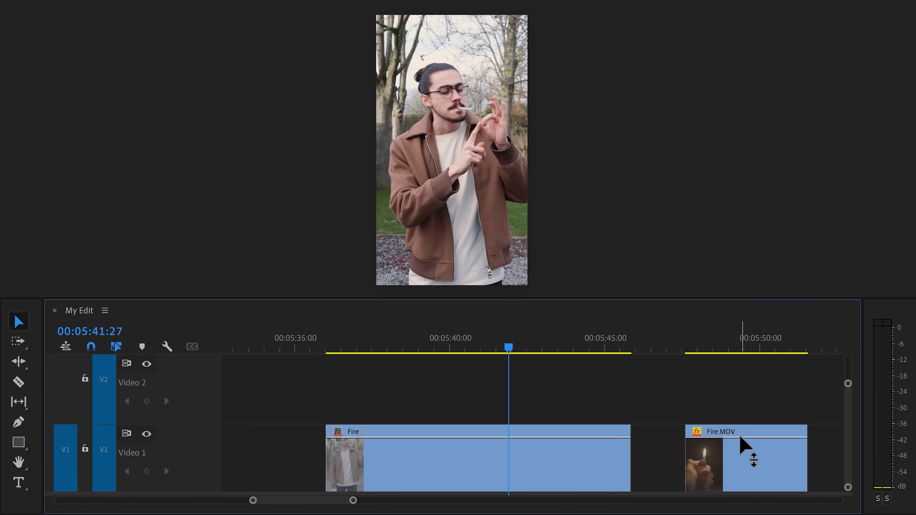
left_click_drag(743, 447, 561, 399)
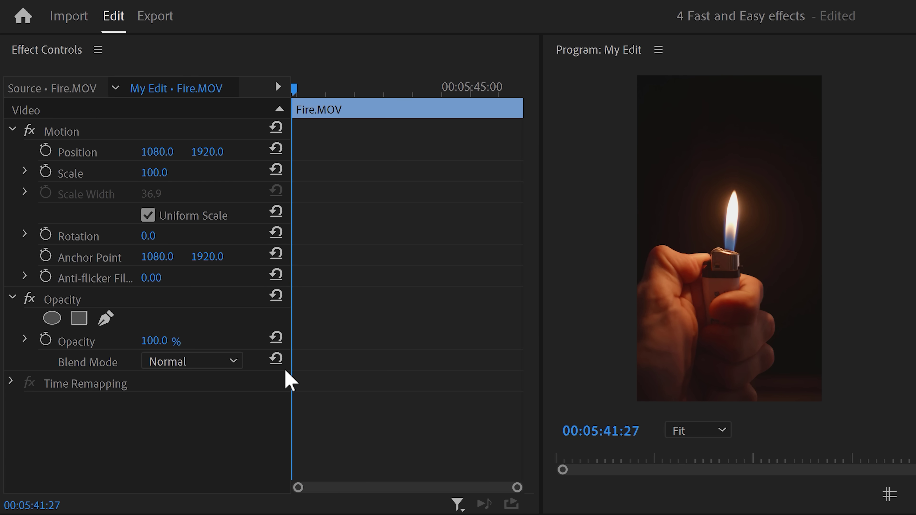
Set Fire.MOV's opacity blend mode to Screen.
left_click(207, 299)
left_click(224, 361)
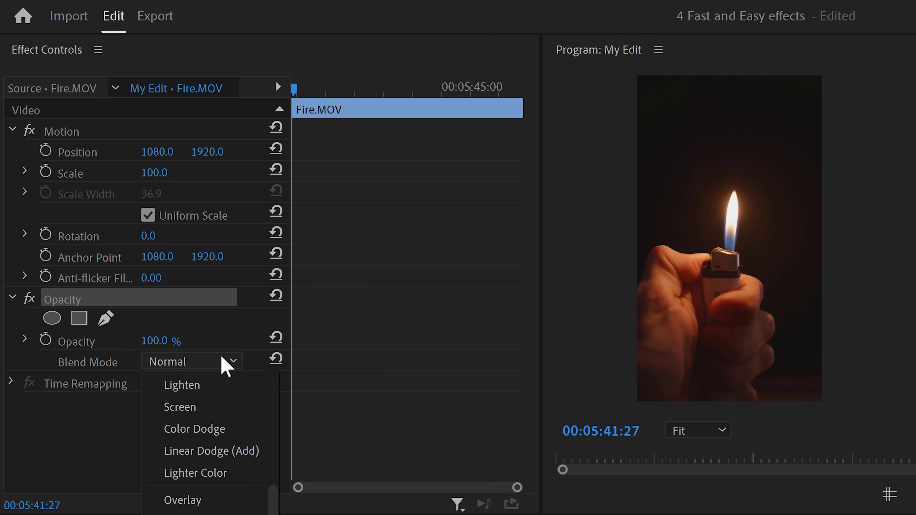
left_click(218, 414)
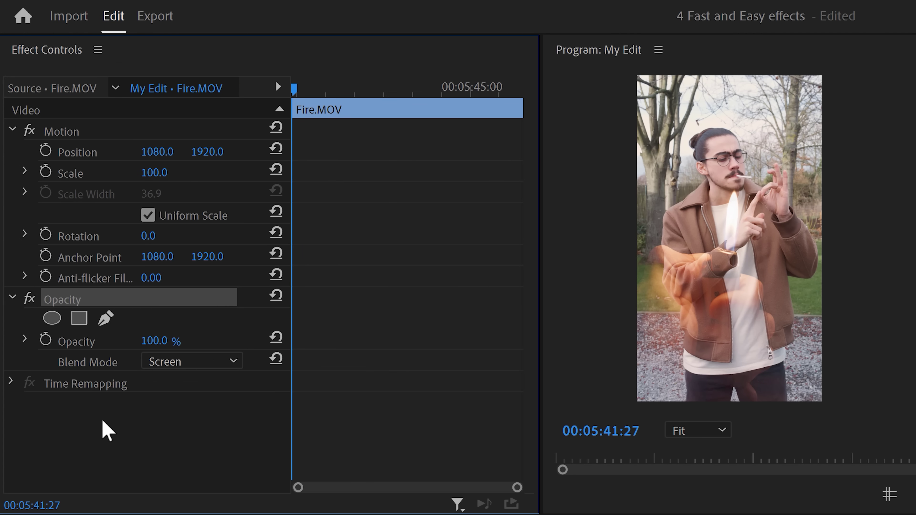
Draw a closed pen mask around just the lighter flame.
left_click(106, 318)
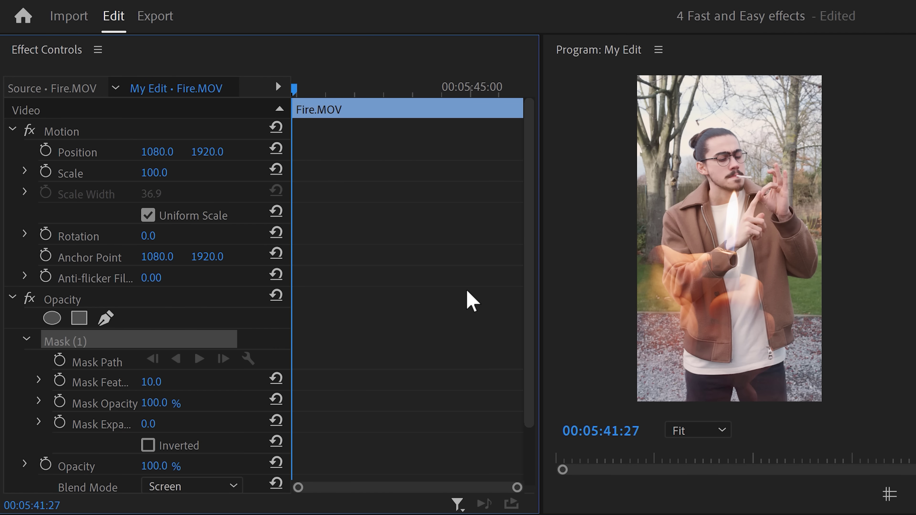
left_click(744, 256)
left_click(722, 245)
left_click(711, 196)
left_click(728, 169)
left_click(748, 172)
left_click(760, 193)
left_click(758, 220)
left_click(744, 255)
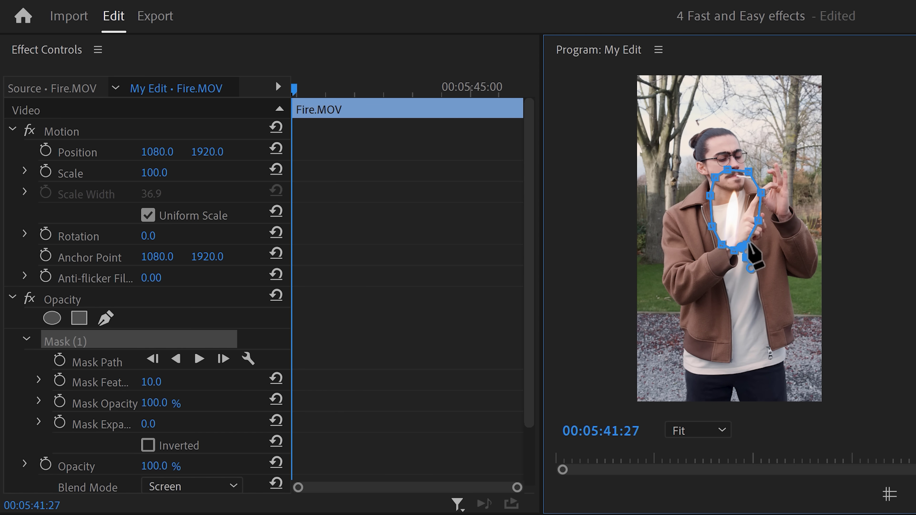
left_click(204, 385)
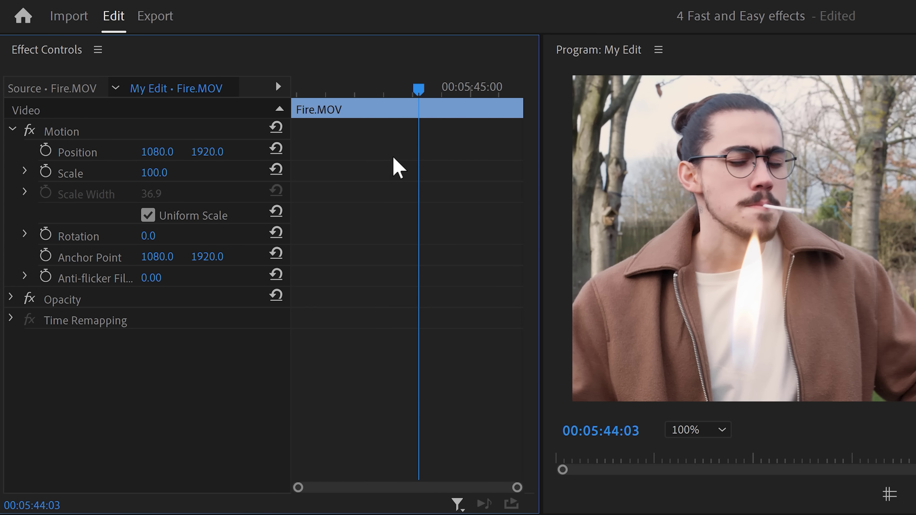
Keyframe the flame's scale to 38.4 and its position onto the fingertip, nudging it frame by frame.
left_click_drag(418, 88, 294, 92)
left_click(45, 171)
left_click(45, 151)
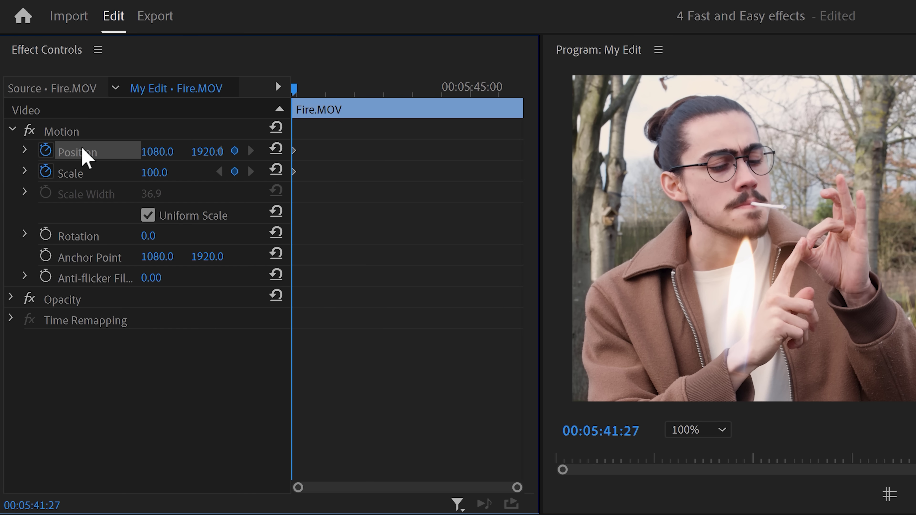
left_click(81, 134)
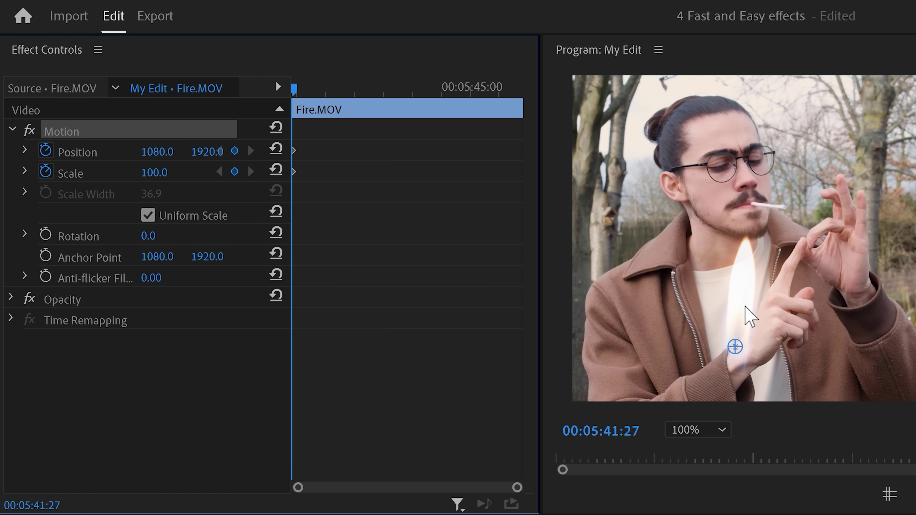
left_click_drag(915, 346, 864, 238)
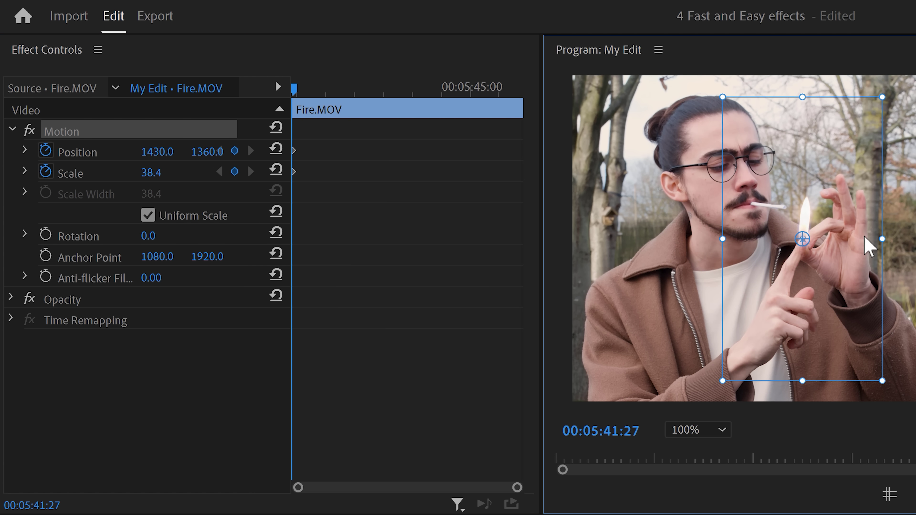
key("Right")
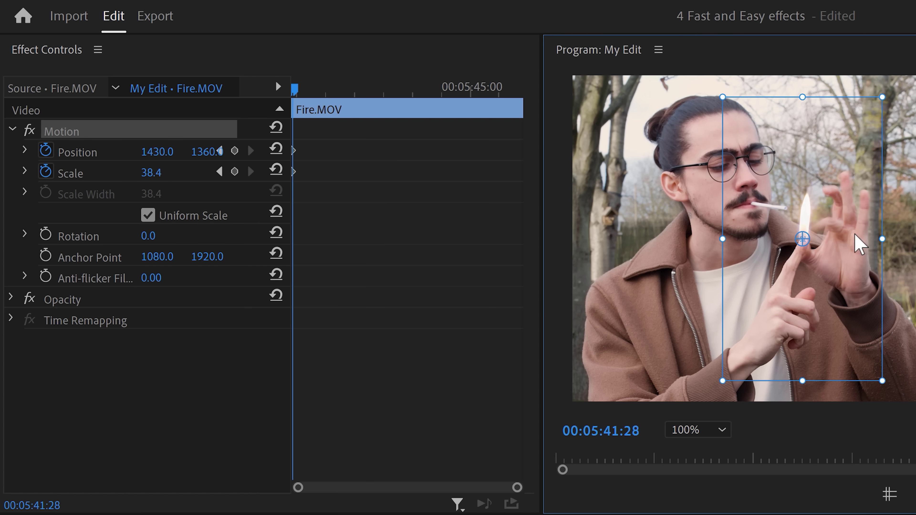
left_click_drag(860, 246, 856, 226)
key("Right")
key("Right")
key("Right")
key("Right")
key("Right")
key("Right")
key("Right")
key("Right")
key("Right")
key("Right")
key("Right")
key("Right")
key("Right")
key("Right")
key("Right")
key("Right")
key("Right")
key("Right")
key("Right")
key("Right")
key("Right")
key("Right")
key("Right")
key("Right")
key("Right")
key("Right")
key("Right")
key("Right")
key("Right")
key("Right")
key("Right")
key("Right")
key("Right")
key("Right")
key("Right")
key("Right")
key("Right")
key("Right")
key("Right")
key("Right")
key("Right")
key("Right")
key("Right")
key("Right")
key("Right")
key("Right")
key("Right")
key("Right")
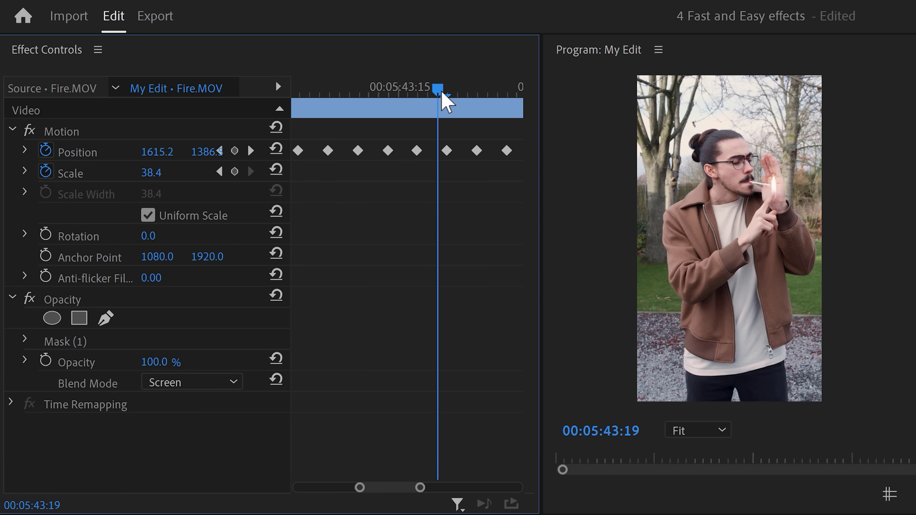
Add a 100% Opacity keyframe to the flame at 00:05:43:22, then move to 00:05:43:25.
left_click_drag(442, 93, 473, 93)
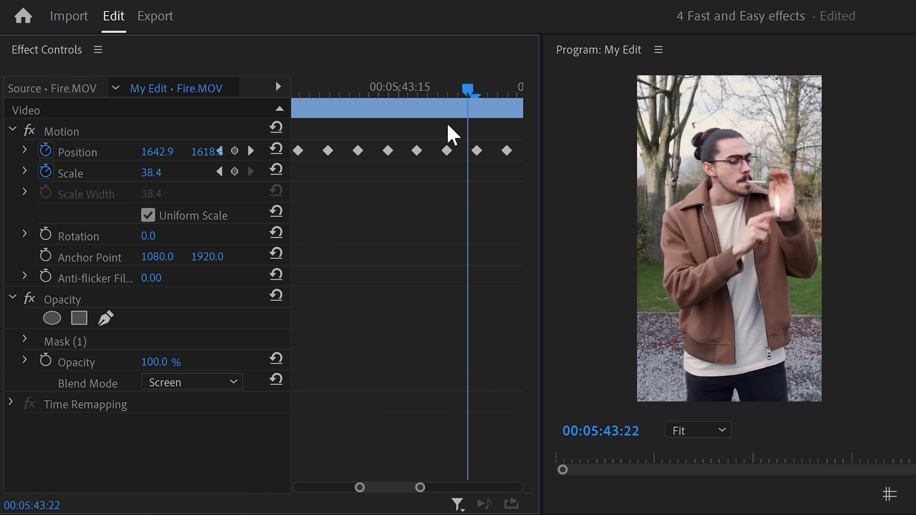
left_click(45, 361)
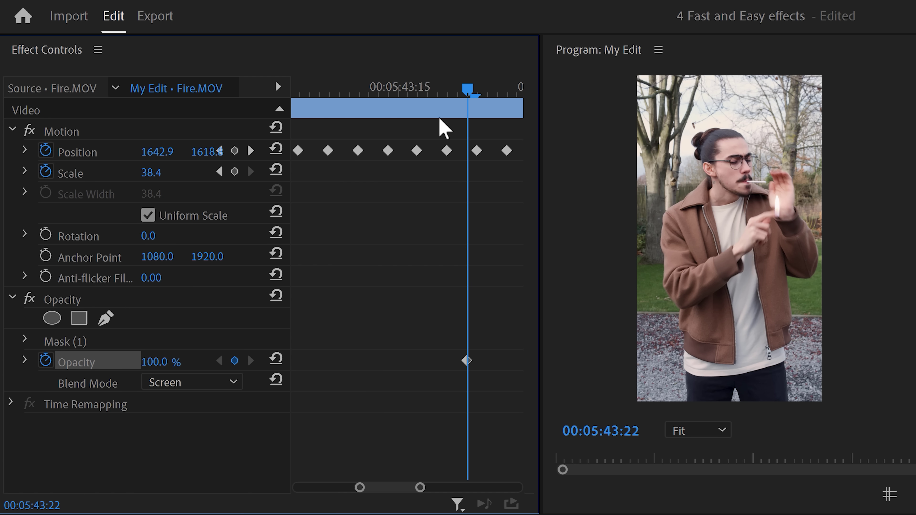
left_click_drag(473, 90, 500, 89)
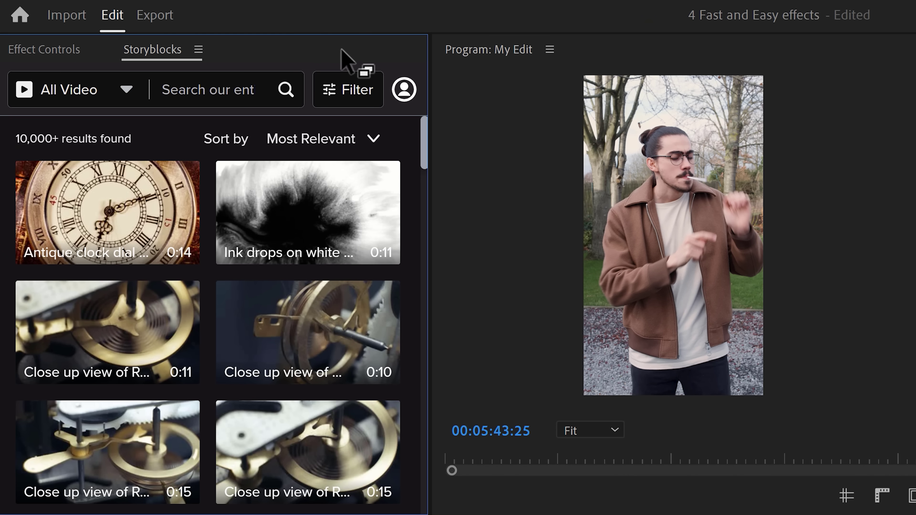
Search Storyblocks for 'Lighter' and scroll through the stock clip results.
left_click(251, 87)
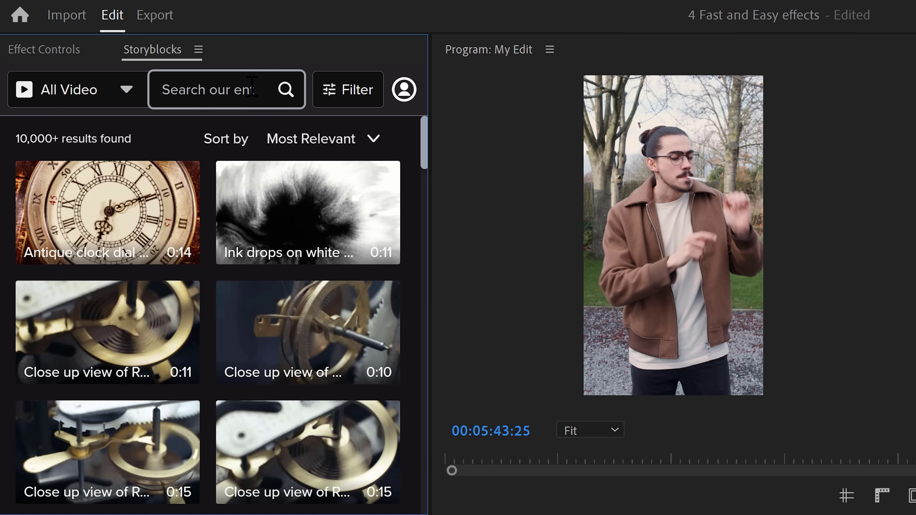
type("Lighte")
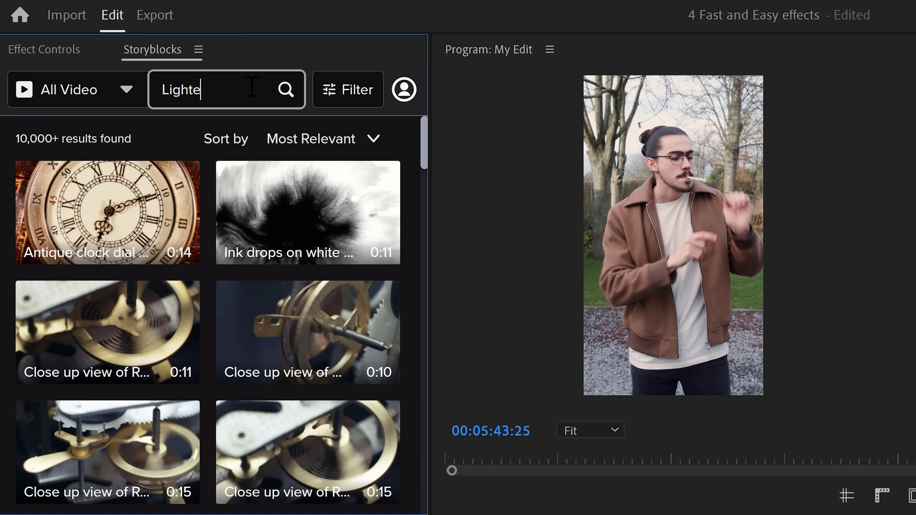
type("r")
key("Return")
scroll(207, 316, "down", 5)
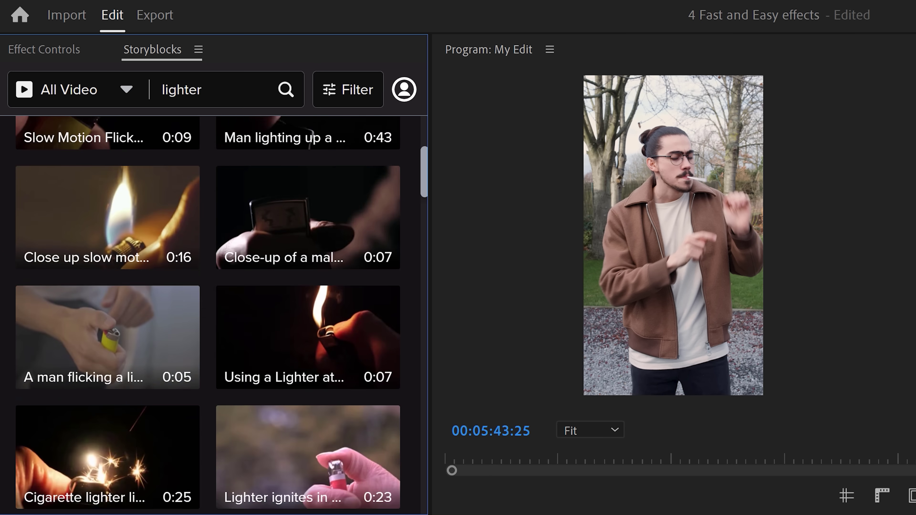
scroll(207, 316, "down", 6)
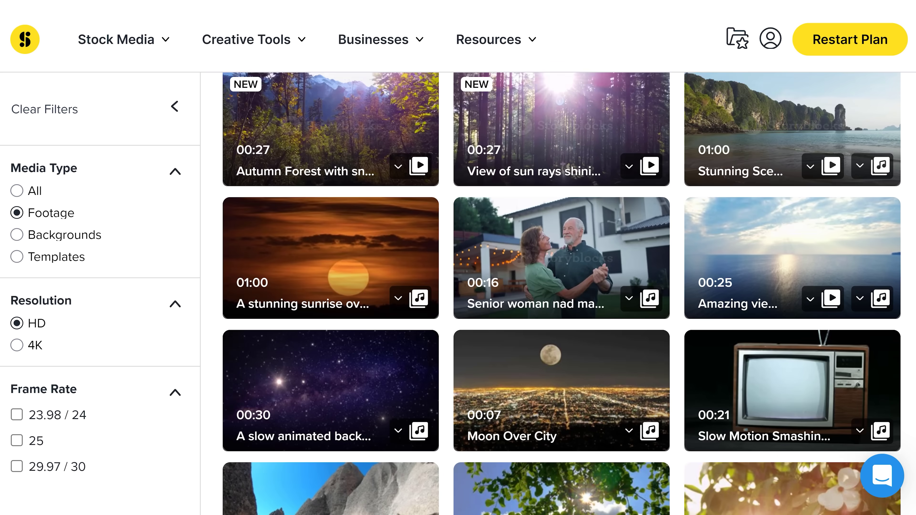
scroll(561, 294, "down", 2)
scroll(562, 294, "down", 4)
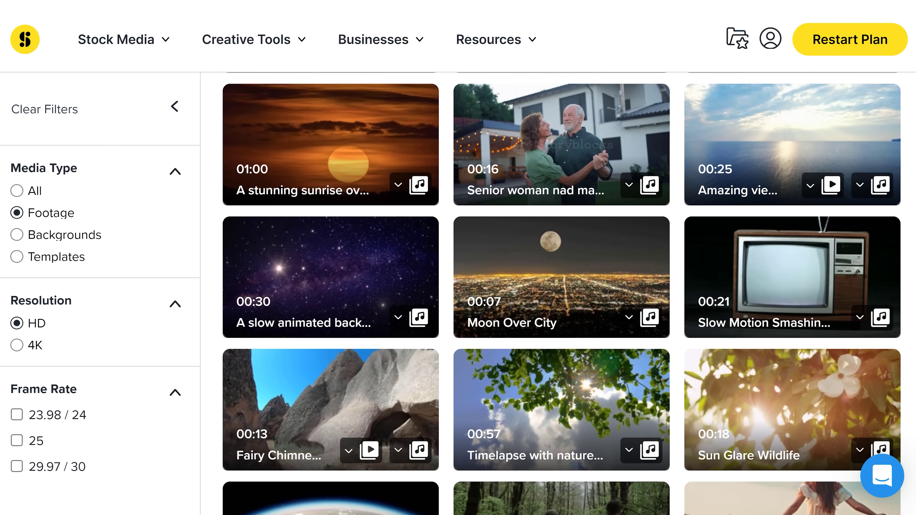
scroll(561, 294, "down", 1)
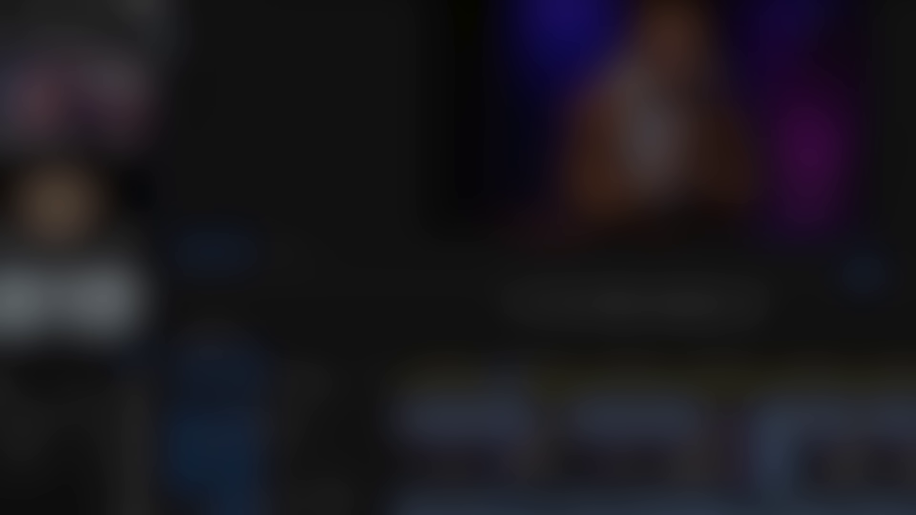
scroll(450, 307, "down", 2)
scroll(451, 307, "down", 3)
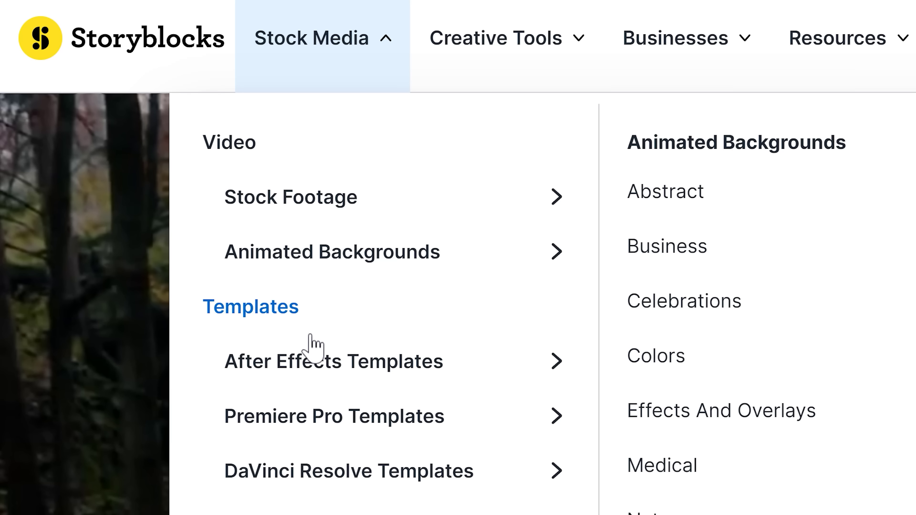
mouse_move(310, 361)
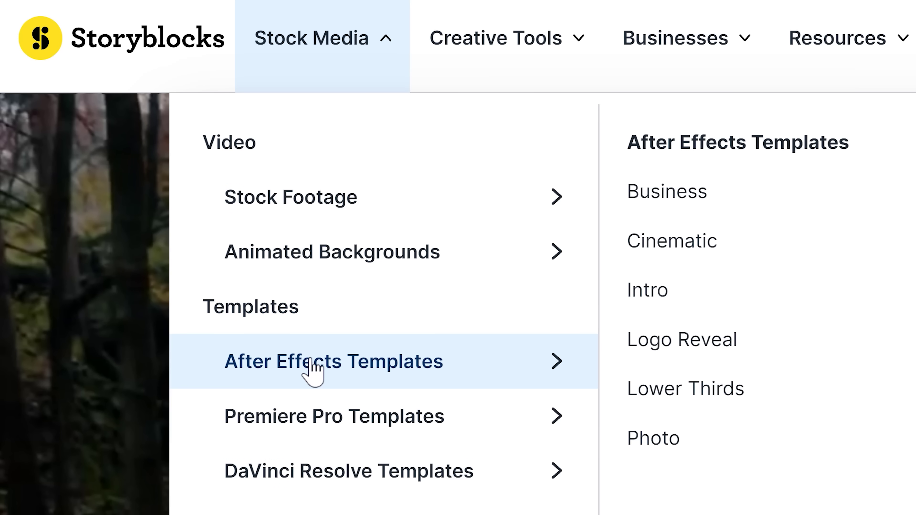
scroll(313, 415, "down", 3)
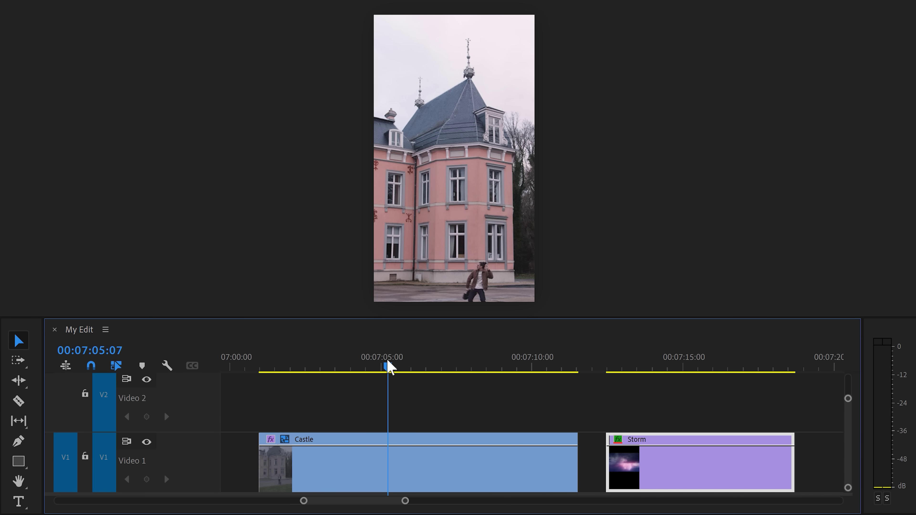
Split Castle at 00:07:05:01, lift its second half to Video 2, and slide Storm beneath it.
left_click_drag(389, 362, 380, 363)
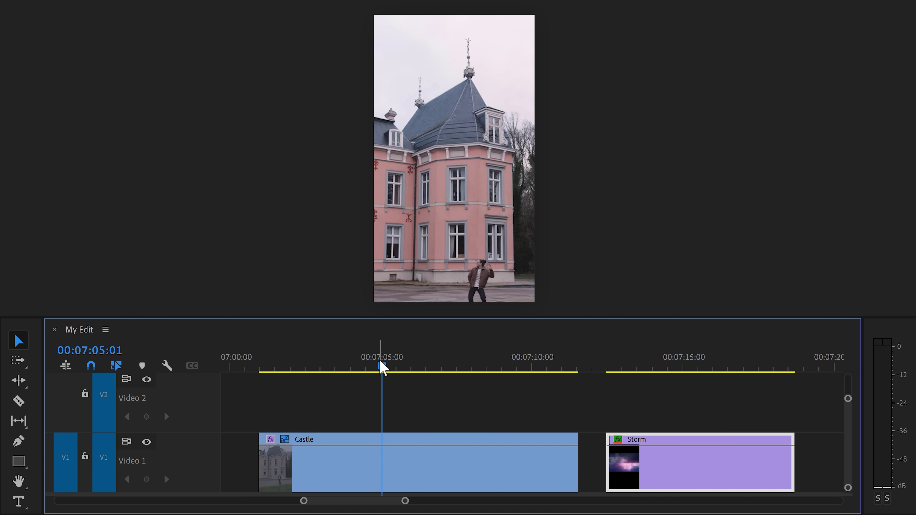
key("ctrl+k")
left_click_drag(445, 458, 454, 427)
left_click_drag(677, 482, 466, 479)
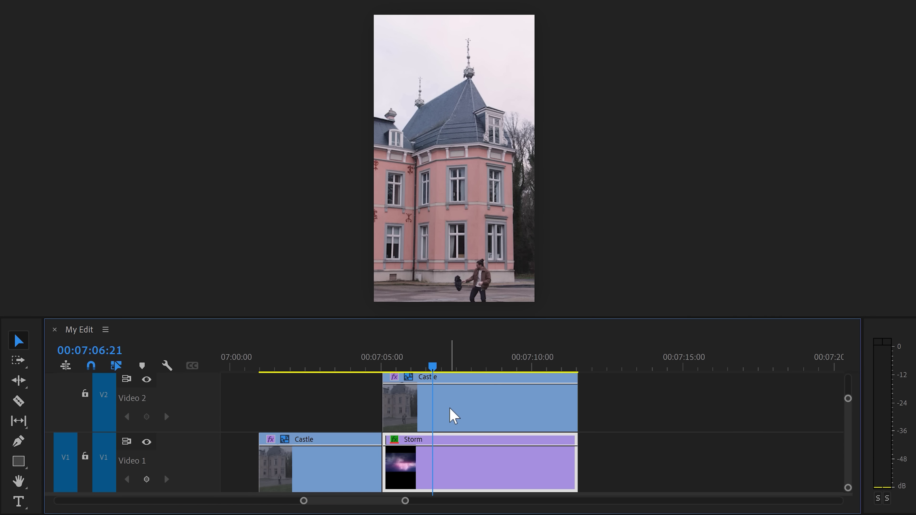
left_click(453, 416)
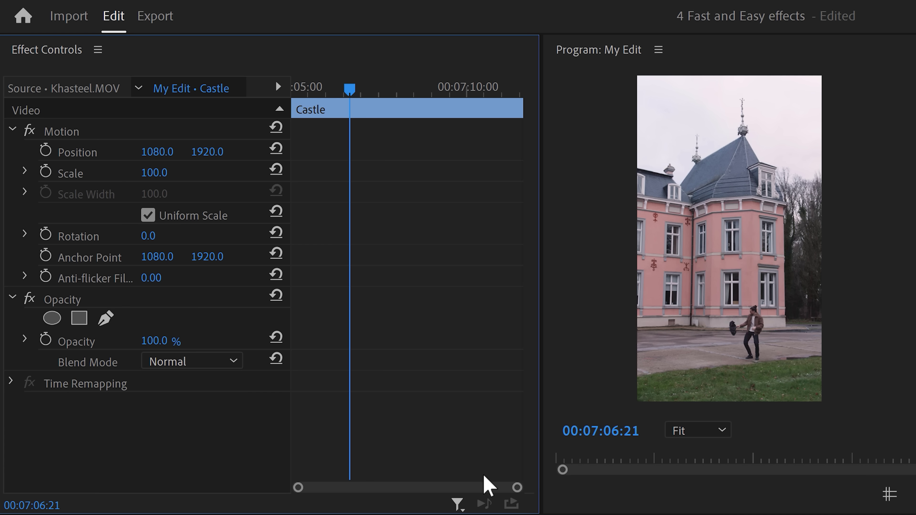
Start an Opacity pen mask on the V2 Castle clip, tracing along the roof and spires.
left_click(100, 299)
left_click(106, 320)
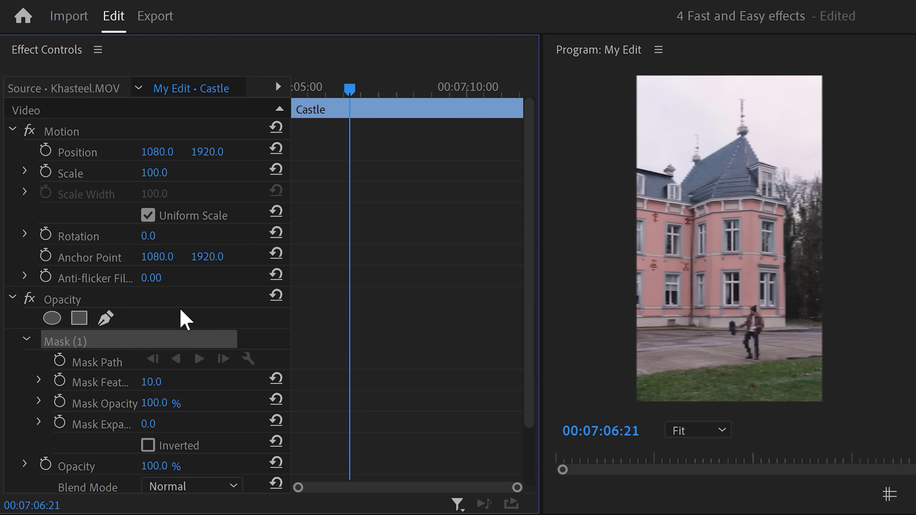
left_click(631, 167)
left_click(668, 170)
left_click(695, 163)
left_click(696, 132)
left_click(701, 158)
left_click(742, 131)
left_click(741, 96)
left_click(744, 143)
left_click(758, 161)
Continue the mask down the tower's right edge and up the left side, closing it at the roof.
left_click(775, 166)
left_click(774, 183)
left_click(784, 203)
left_click(784, 219)
left_click(785, 311)
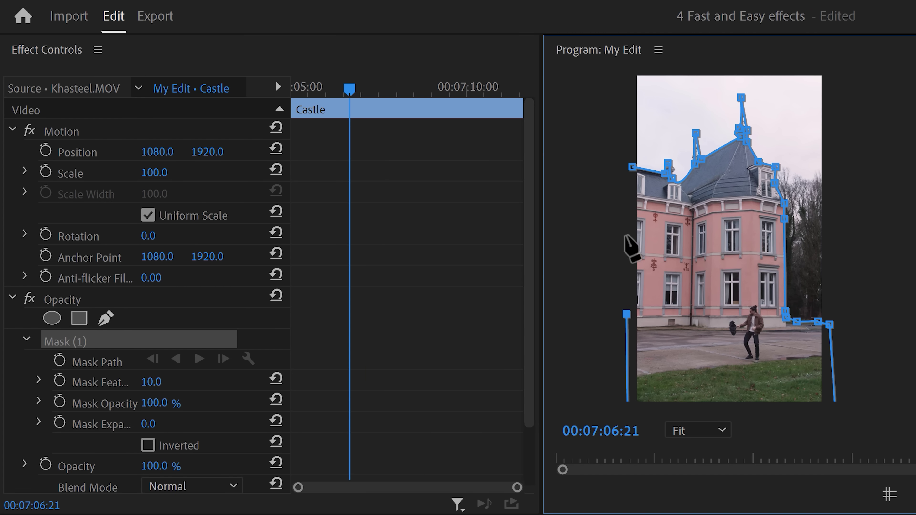
left_click(629, 195)
left_click(632, 166)
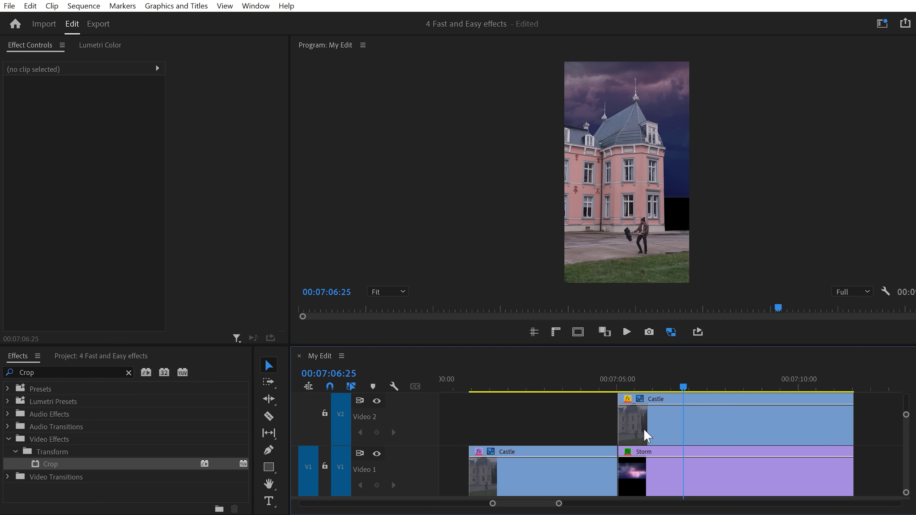
Grade the masked Castle in Lumetri Color: tint toward magenta, Exposure -2.2, Contrast 67.5.
left_click(642, 431)
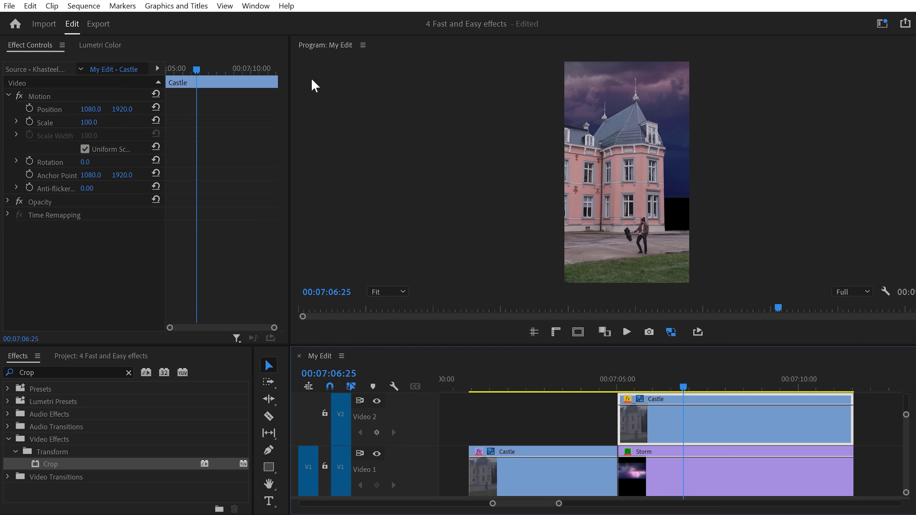
left_click(260, 7)
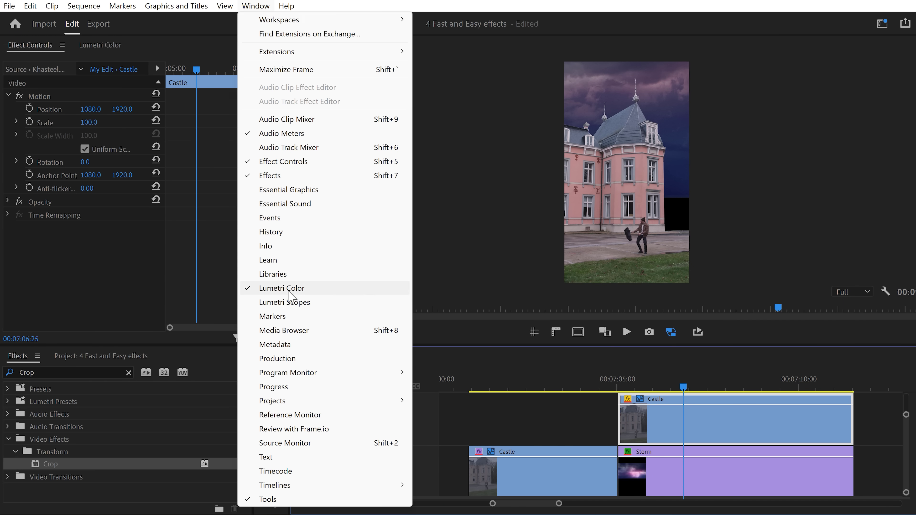
left_click(283, 288)
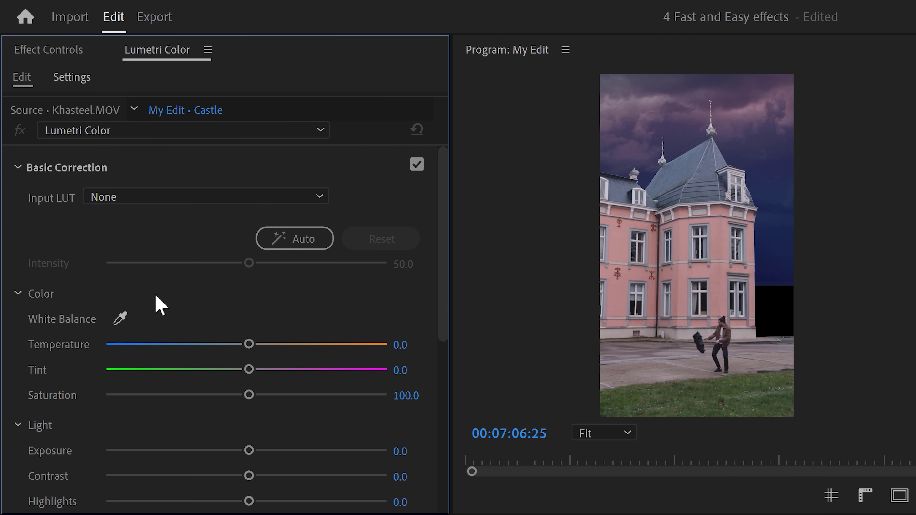
left_click_drag(249, 369, 274, 368)
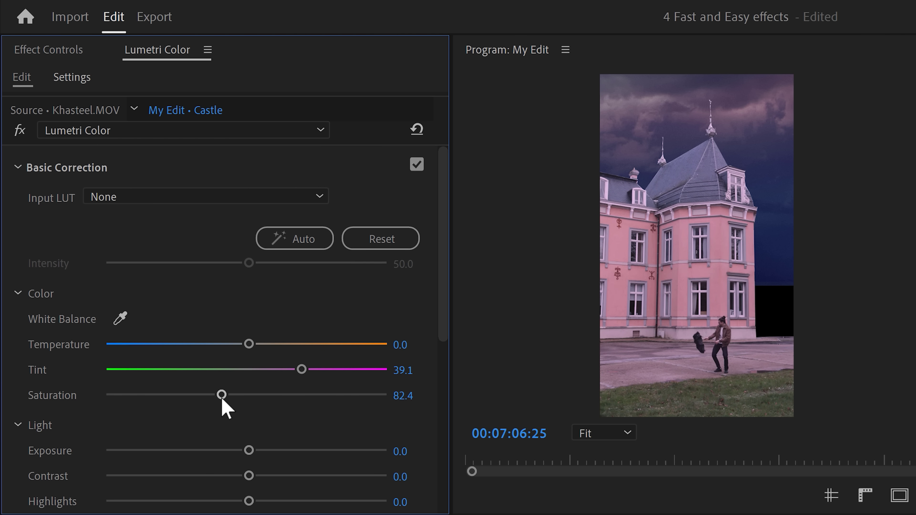
left_click_drag(249, 449, 182, 461)
left_click_drag(249, 476, 342, 476)
Adjust Highlights and Shadows, set Whites -19.7 and Blacks -10.7, then duplicate the clip onto Video 3.
left_click_drag(436, 311, 424, 377)
left_click_drag(248, 358, 283, 358)
left_click_drag(248, 384, 206, 383)
left_click_drag(248, 409, 217, 411)
left_click_drag(248, 435, 231, 435)
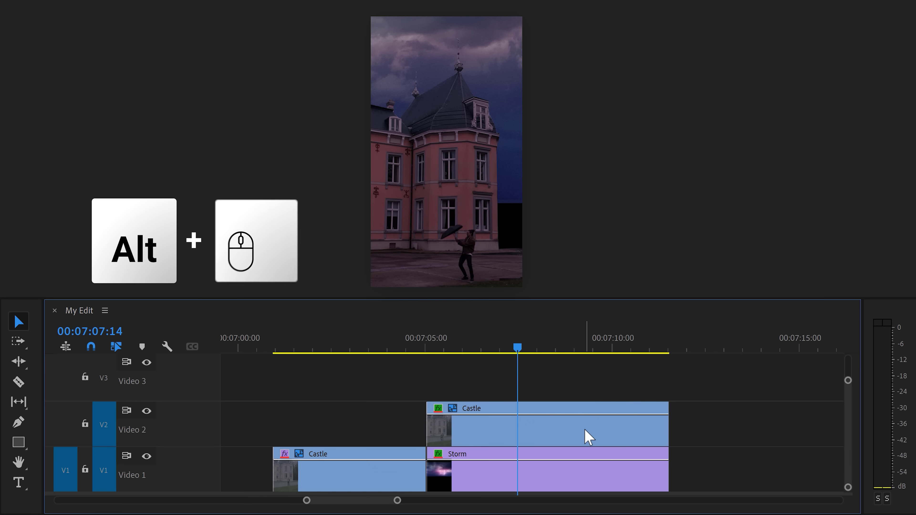
left_click_drag(584, 435, 581, 383)
left_click(481, 384)
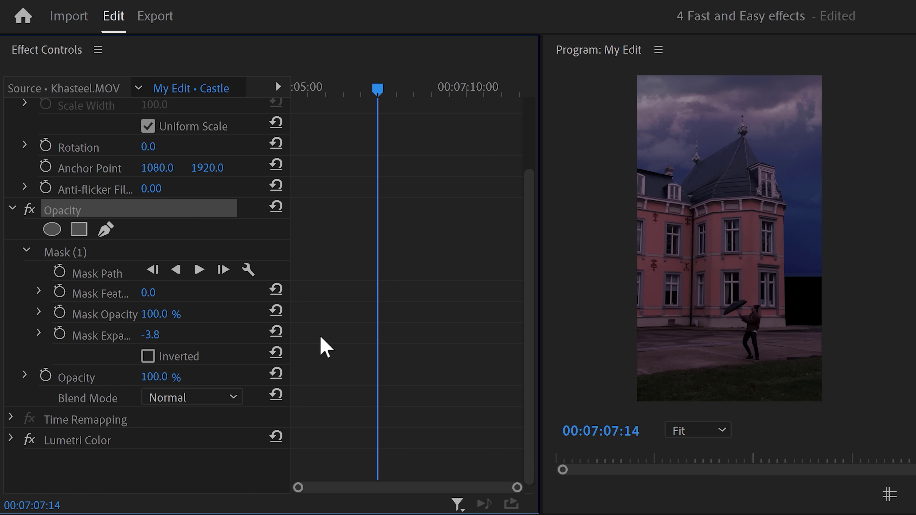
Undo the copied castle mask on the V3 clip and begin a new mask up the tree edge.
key("ctrl+z")
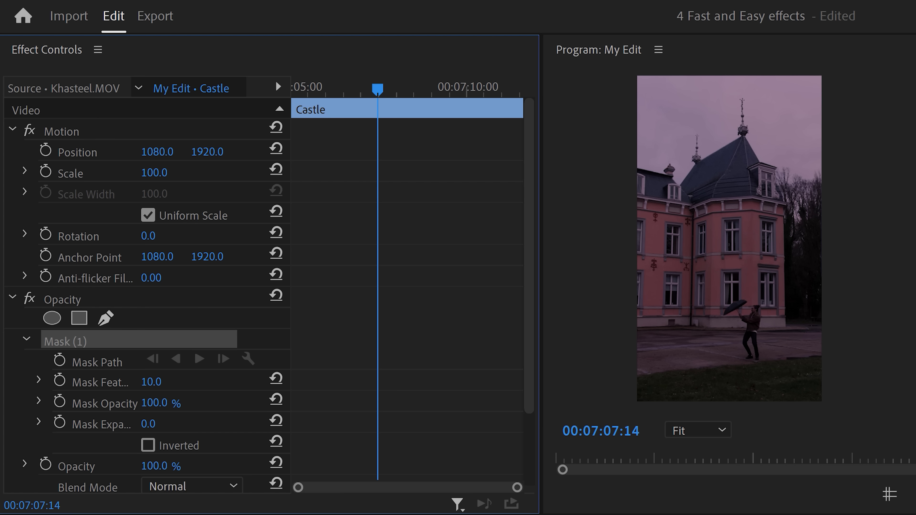
left_click(820, 325)
left_click(802, 326)
left_click(785, 319)
left_click(776, 306)
left_click(774, 275)
left_click(779, 246)
left_click(771, 181)
Trace the mask across the top and down the right side, closing it around the trees.
left_click(787, 162)
left_click(808, 166)
left_click(826, 188)
left_click(829, 216)
left_click(831, 252)
left_click(829, 286)
left_click(826, 308)
left_click(820, 325)
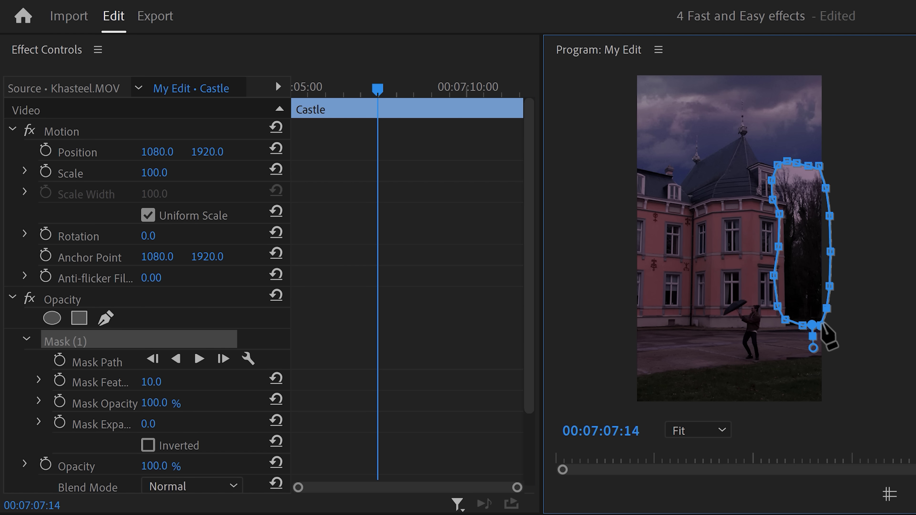
Feather the tree mask to about 249 and set the Opacity blend mode to Darker Color.
left_click_drag(169, 382, 210, 382)
scroll(527, 438, "down", 3)
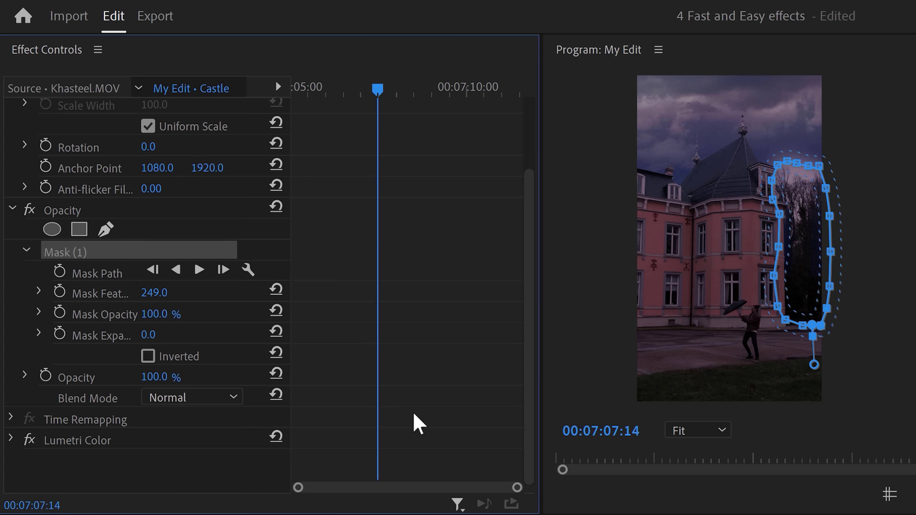
left_click(239, 406)
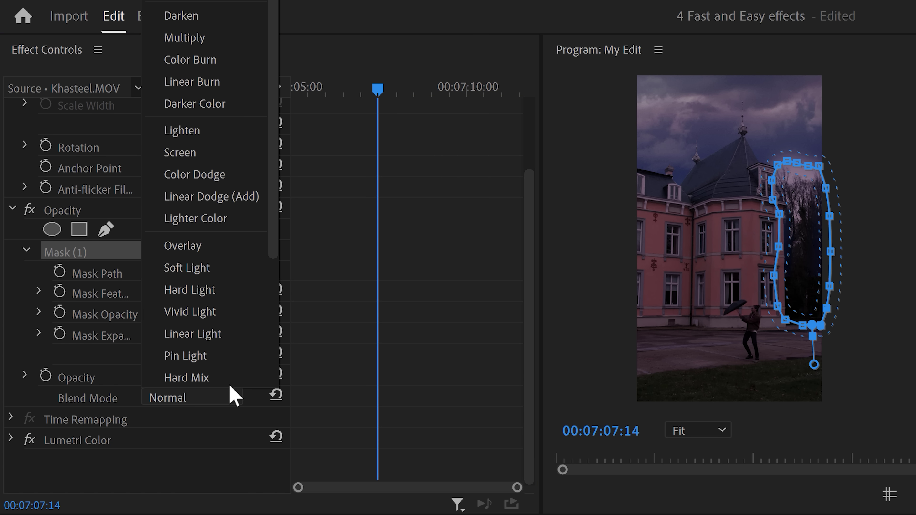
left_click(195, 106)
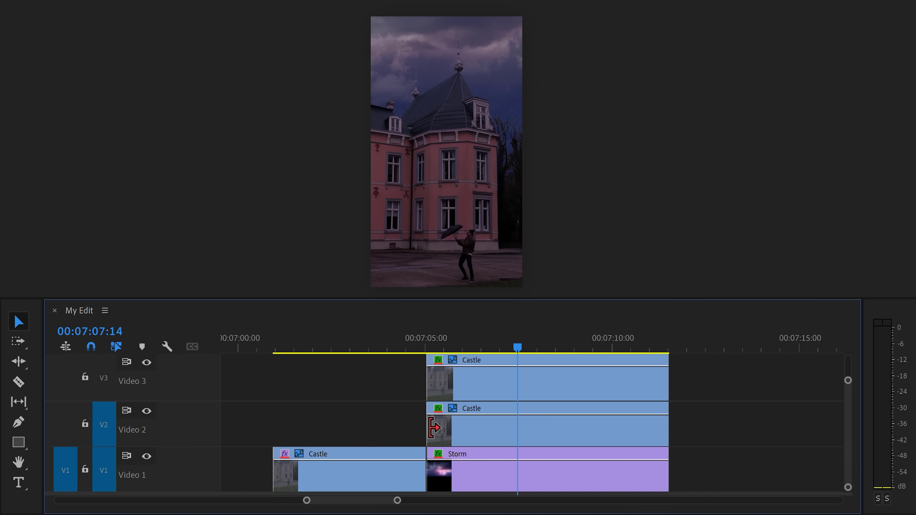
Keyframe a brighter Lumetri Exposure on the V2 Castle clip at a lightning frame.
left_click(472, 438)
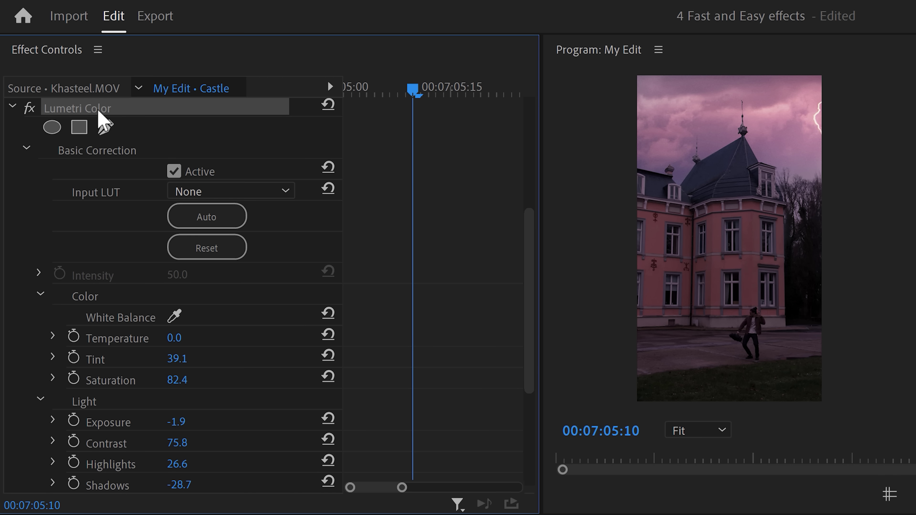
left_click_drag(412, 89, 342, 90)
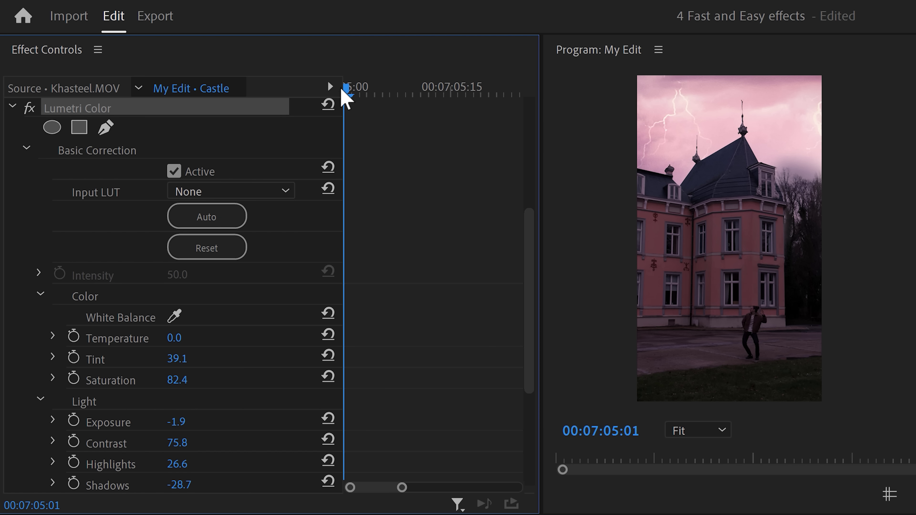
left_click(73, 420)
left_click(357, 87)
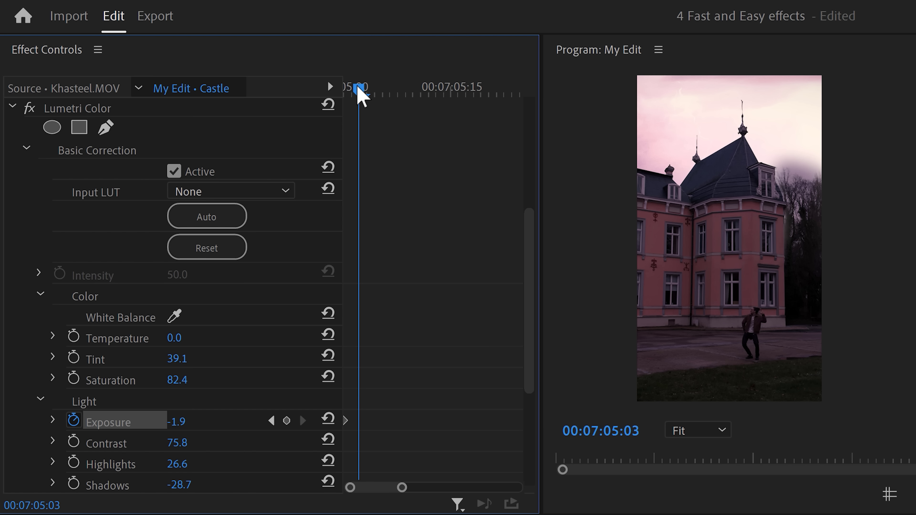
left_click_drag(176, 422, 207, 421)
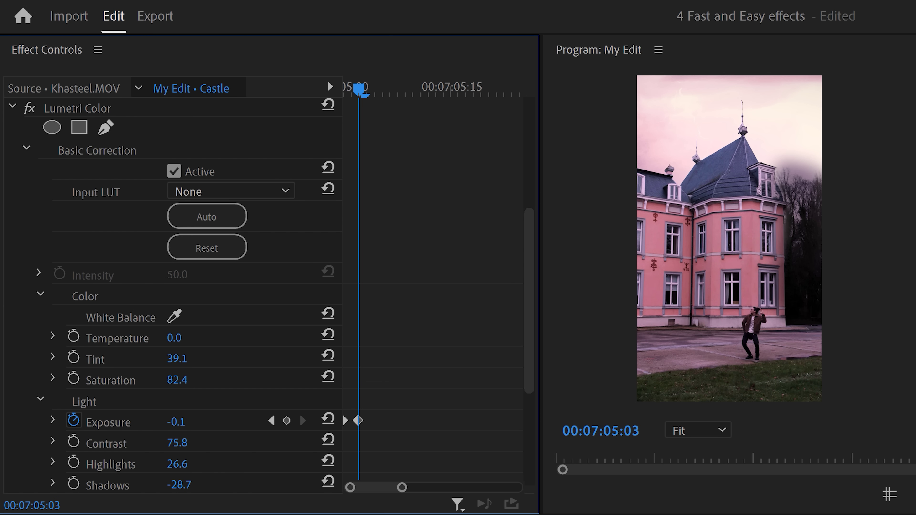
Keyframe Exposure back to -1.9 a few frames later.
left_click_drag(358, 89, 394, 89)
left_click(176, 421)
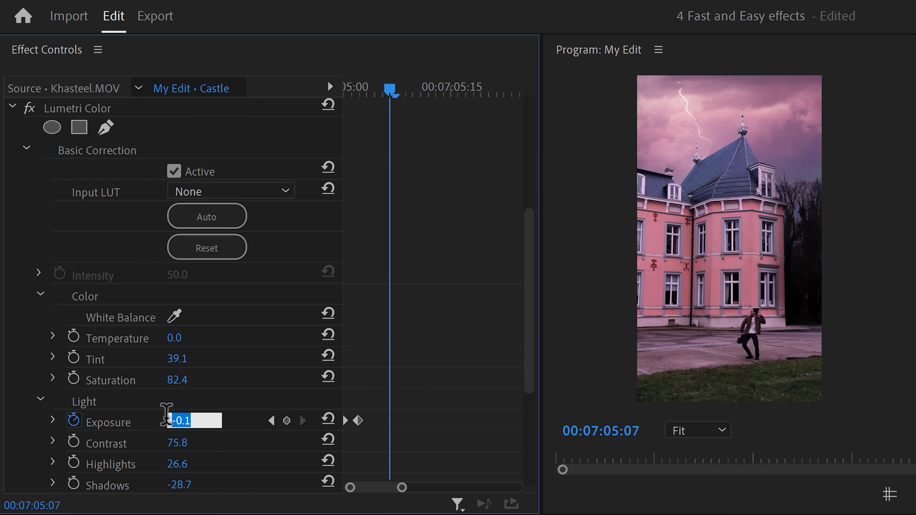
key("Return")
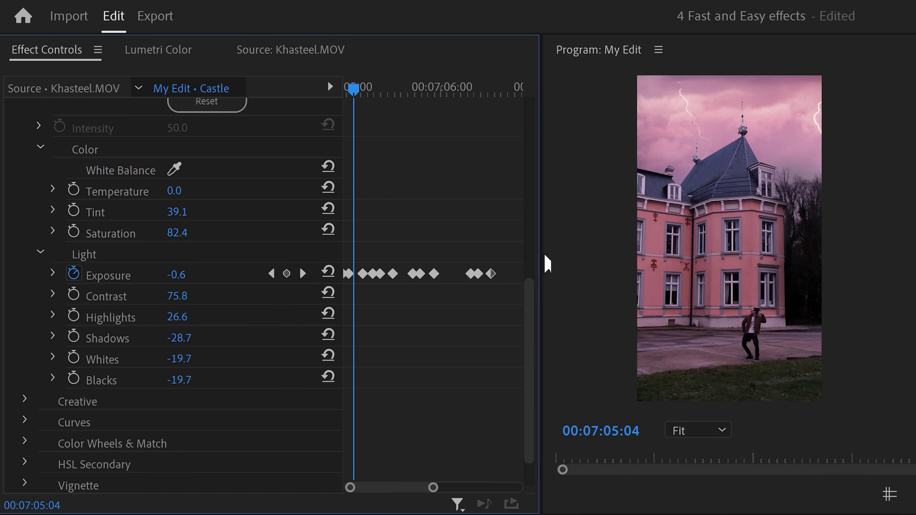
Copy the Exposure flash keyframes and paste them at the next lightning strike.
left_click_drag(463, 265, 342, 289)
key("ctrl+c")
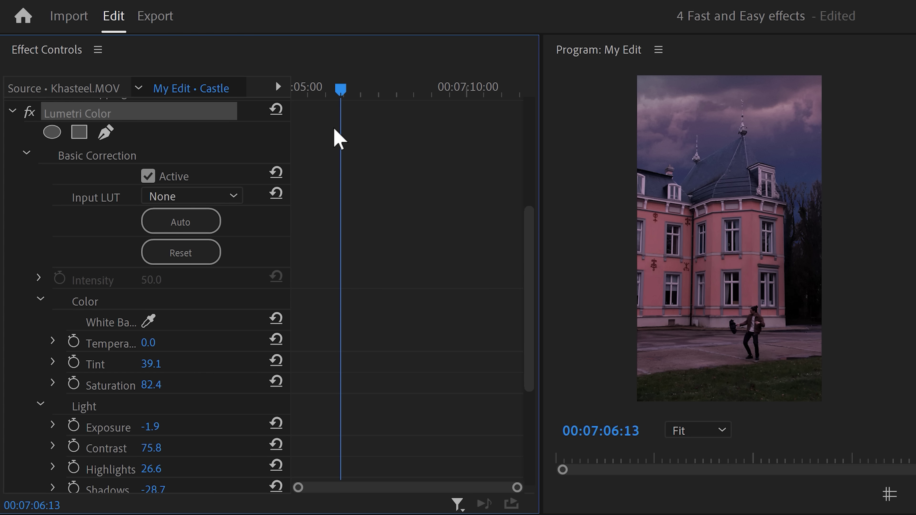
left_click_drag(336, 95, 294, 95)
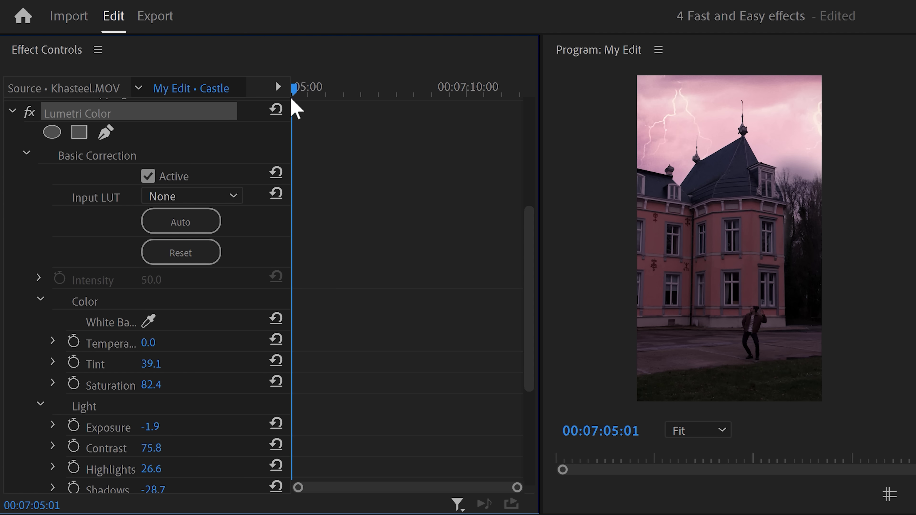
key("ctrl+v")
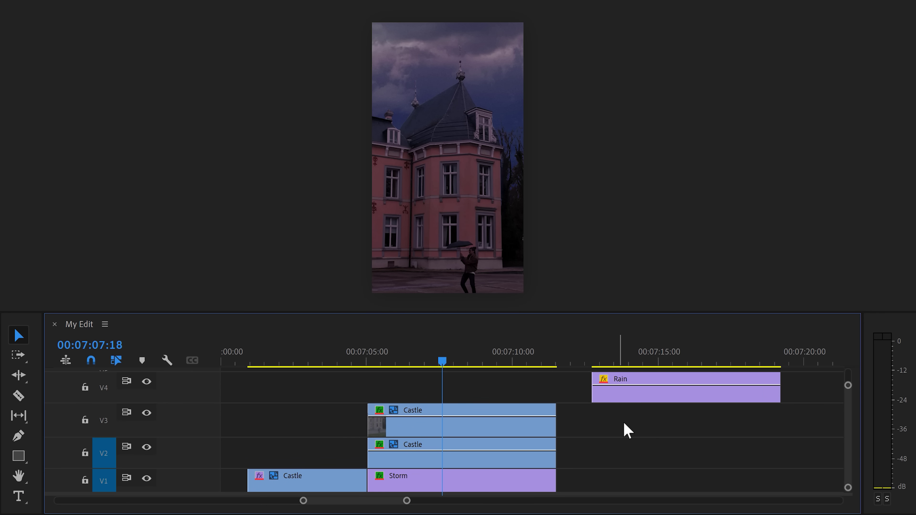
Slide the V4 Rain clip over the castle shots and set its blend mode to Color Dodge.
left_click_drag(638, 395, 417, 392)
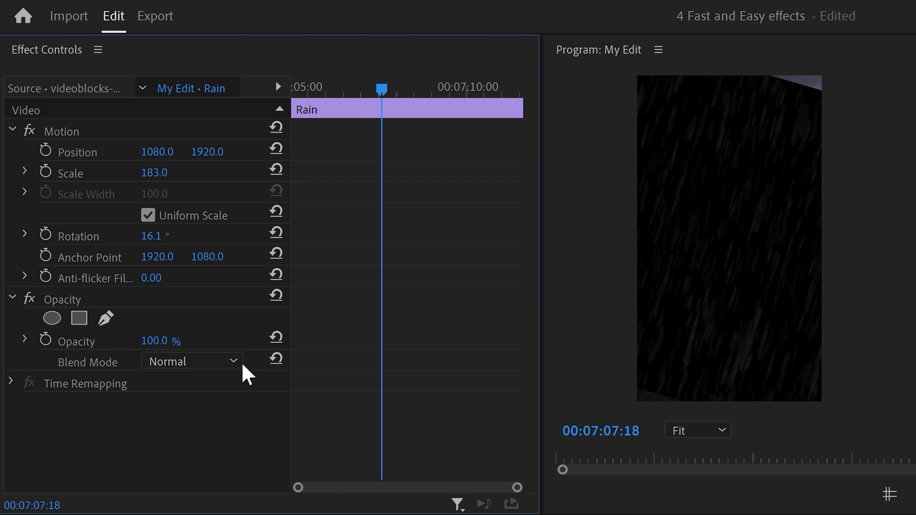
left_click(233, 361)
left_click(222, 421)
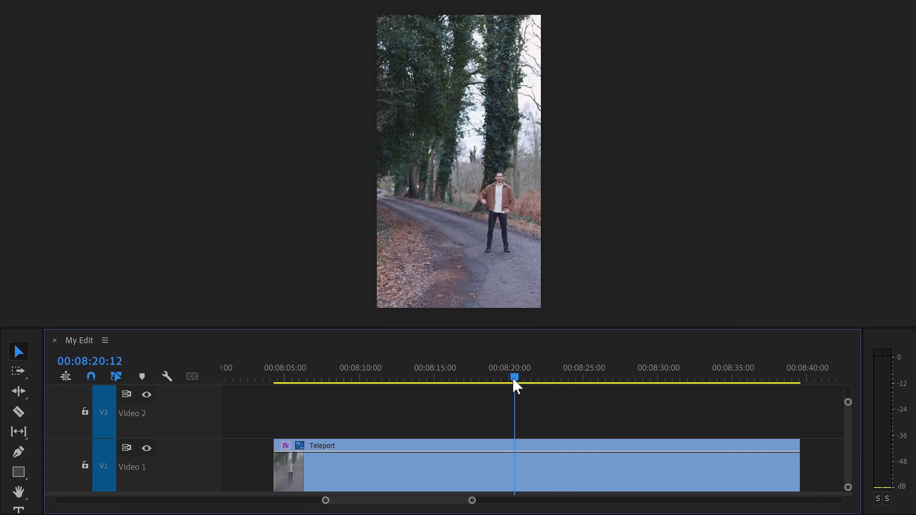
Split Teleport where the man leaves, moving the first part to Video 2 and the empty-path part to the start.
left_click_drag(514, 379, 550, 376)
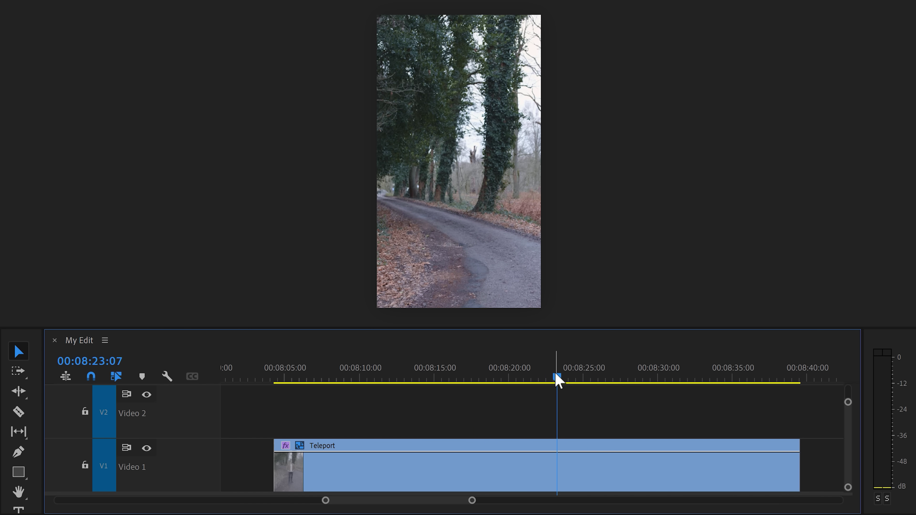
key("ctrl+k")
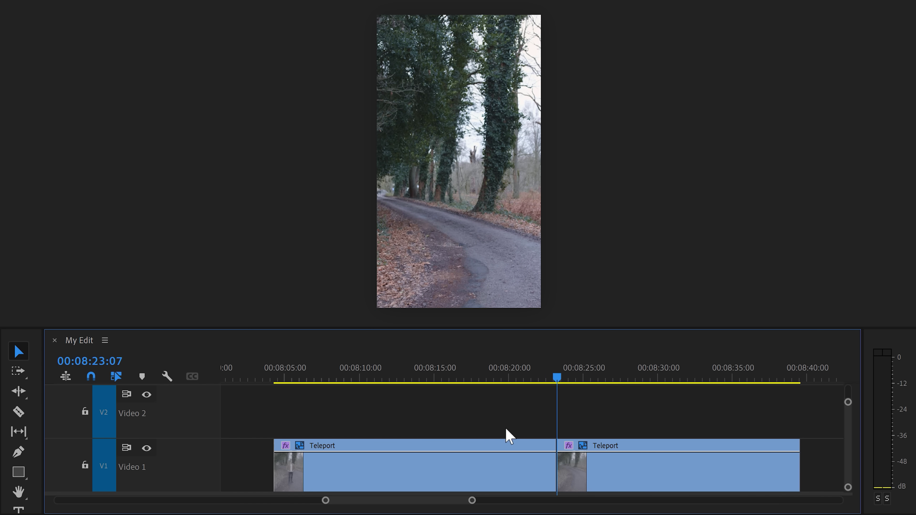
left_click_drag(494, 478, 511, 436)
left_click_drag(560, 477, 307, 468)
left_click(289, 377)
Cut the Video 2 Teleport clip at the mid-air frame, then trim and reposition the pieces.
left_click_drag(293, 375, 349, 377)
left_click(347, 423)
key("ctrl+k")
left_click_drag(328, 407, 449, 397)
left_click_drag(554, 414, 388, 421)
left_click_drag(470, 451, 411, 469)
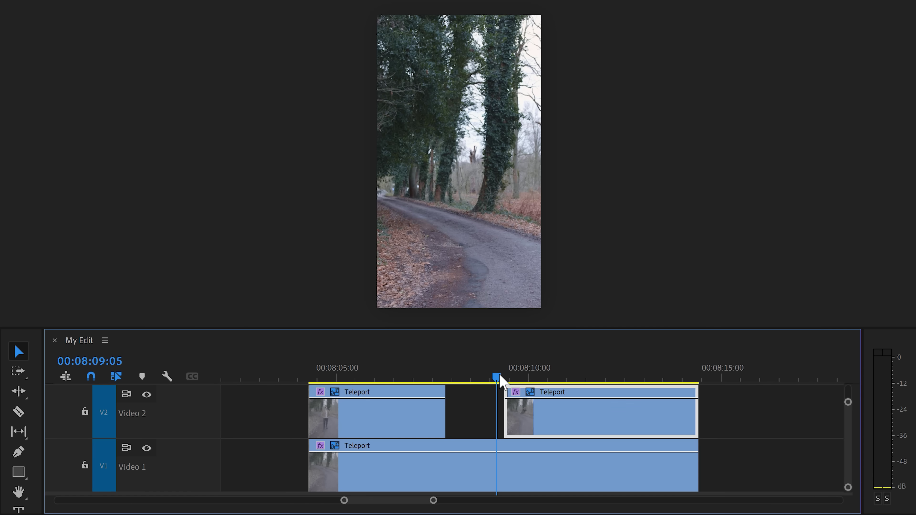
mouse_move(500, 380)
left_mouse_down()
mouse_move(511, 379)
mouse_move(494, 373)
left_mouse_up()
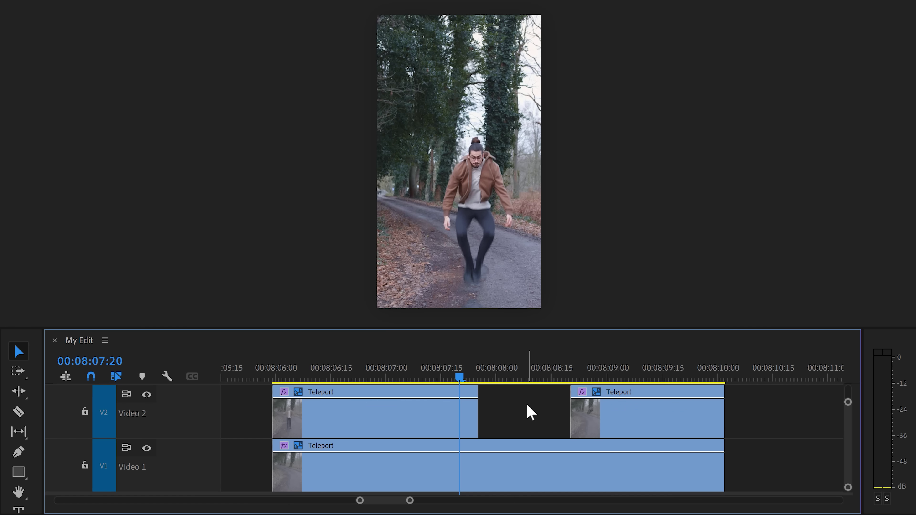
Start a pen mask on the first V2 Teleport clip from the man's feet up his left side.
left_click(431, 425)
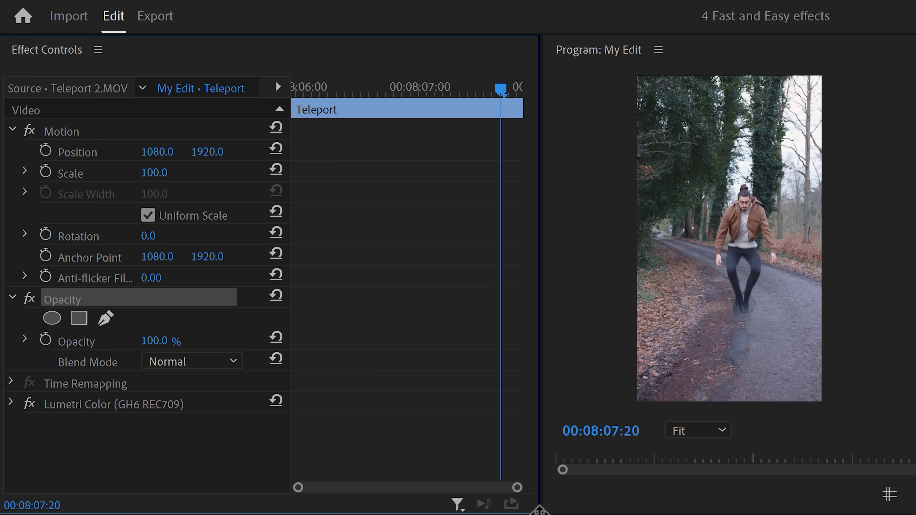
left_click(107, 318)
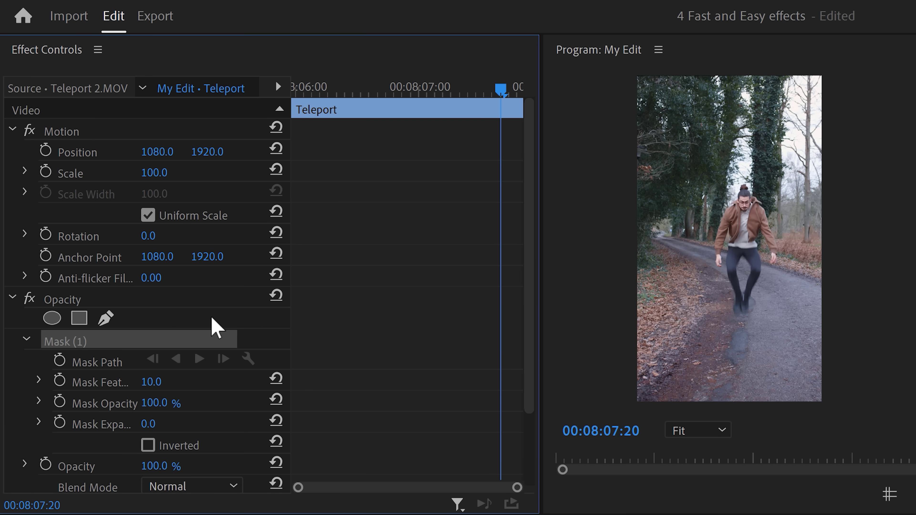
left_click(765, 334)
left_click(759, 350)
left_click(745, 355)
left_click(718, 354)
left_click(705, 341)
left_click(698, 306)
left_click(698, 269)
Trace the mask over his head and down his right side, close it, and feather it to 111.3.
left_click(699, 233)
left_click(717, 183)
left_click(734, 167)
left_click(764, 186)
left_click(782, 212)
left_click(789, 247)
left_click(776, 299)
left_click(766, 334)
left_click_drag(151, 382, 171, 381)
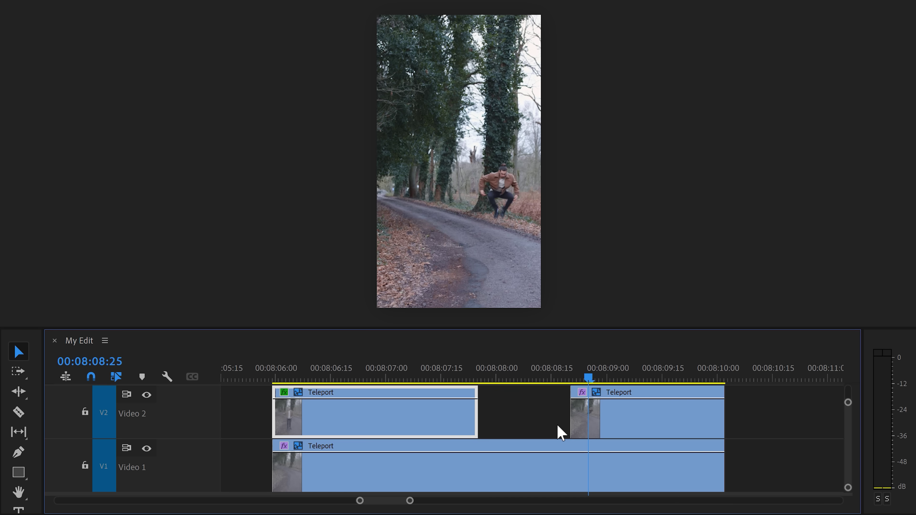
Select the second Teleport clip and move to the mid-air frame at 00:08:07:20.
left_click(626, 425)
left_click_drag(447, 370, 483, 370)
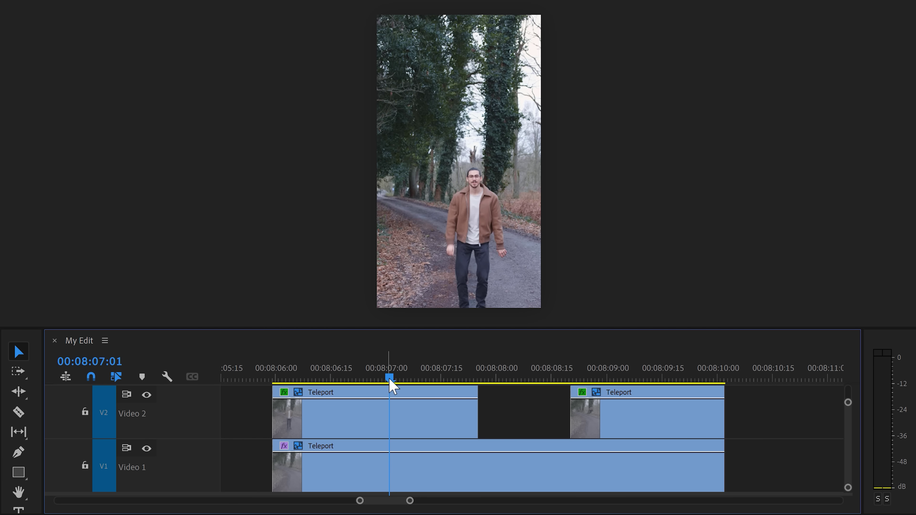
left_click_drag(389, 380, 459, 372)
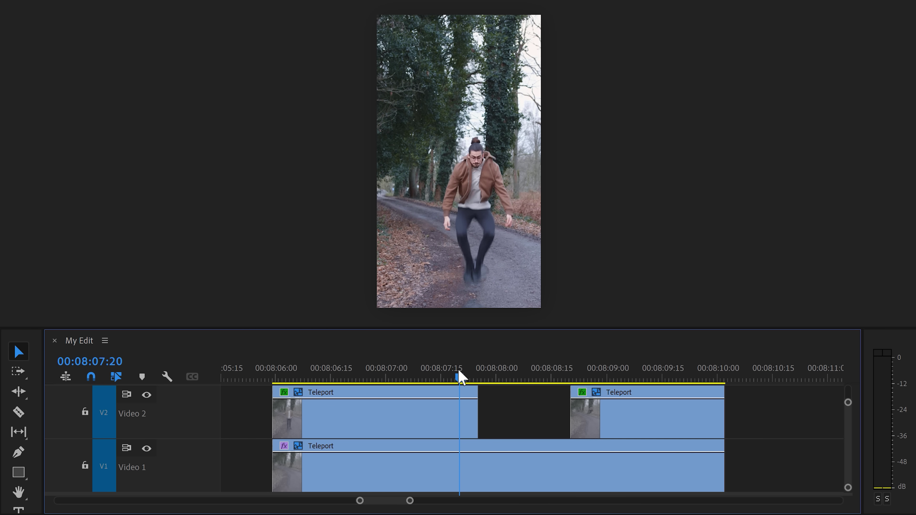
Split the Video 2 clip at the mid-air frame and replace the short piece's mask with a new one.
key("ctrl+k")
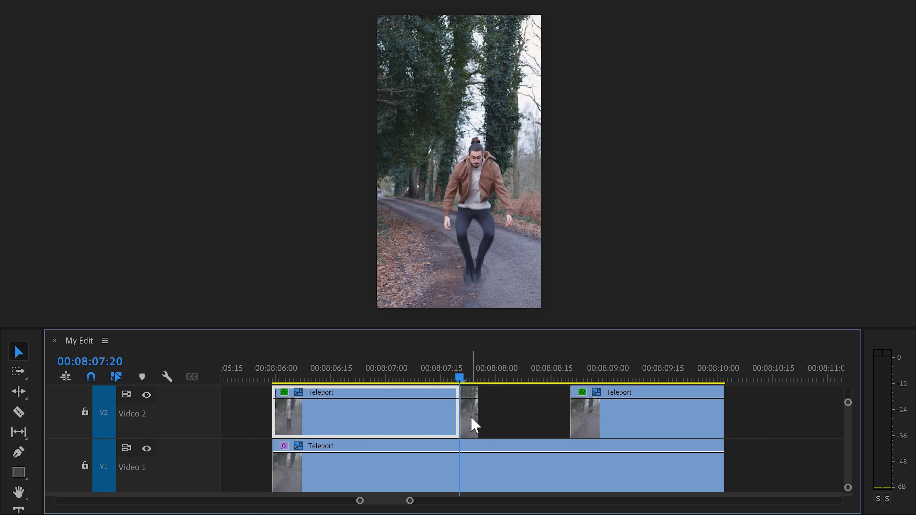
left_click(472, 425)
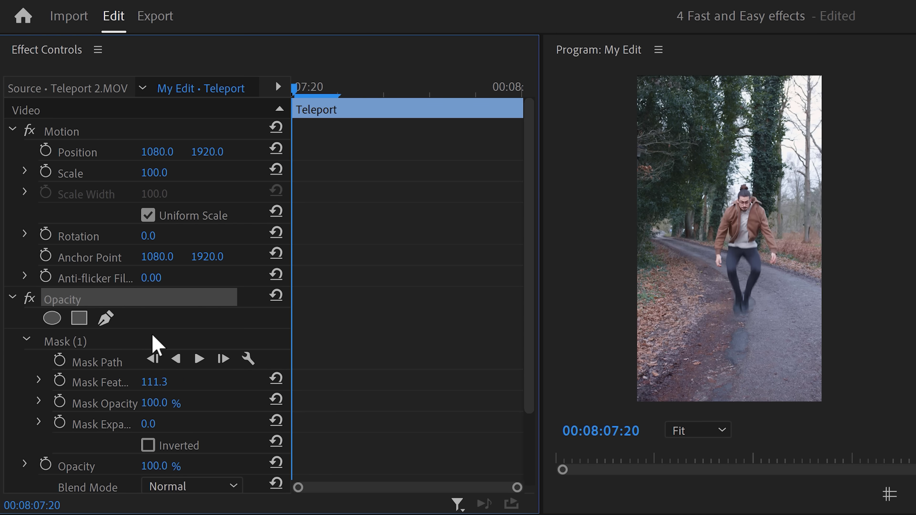
left_click(126, 342)
key("Delete")
left_click(106, 317)
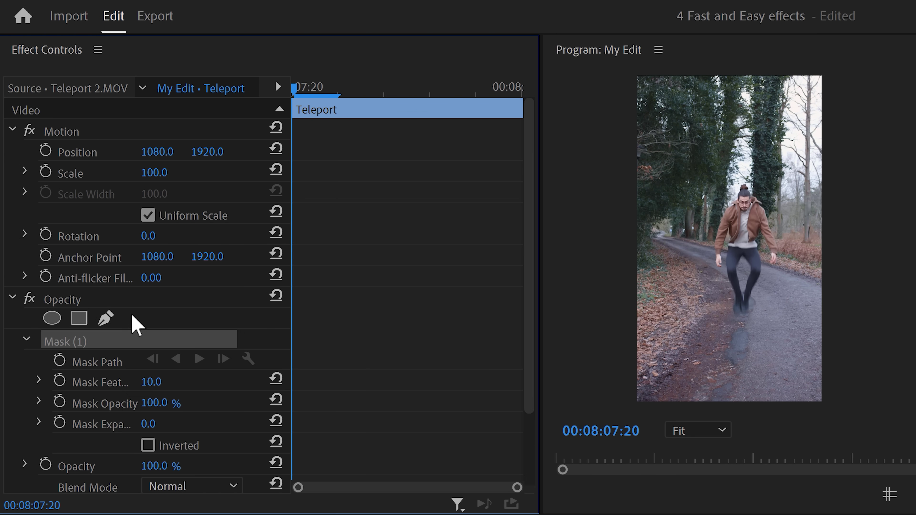
Trace the new mask from the man's feet up his left side to his head.
left_click(731, 315)
left_click(727, 298)
left_click(712, 262)
left_click(709, 236)
left_click(719, 214)
left_click(732, 196)
left_click(741, 178)
left_click(767, 203)
Trace down his right side and close the mask at his feet.
left_click(774, 222)
left_click(780, 247)
left_click(781, 264)
left_click(765, 269)
left_click(760, 281)
left_click(755, 313)
left_click(748, 322)
left_click(730, 314)
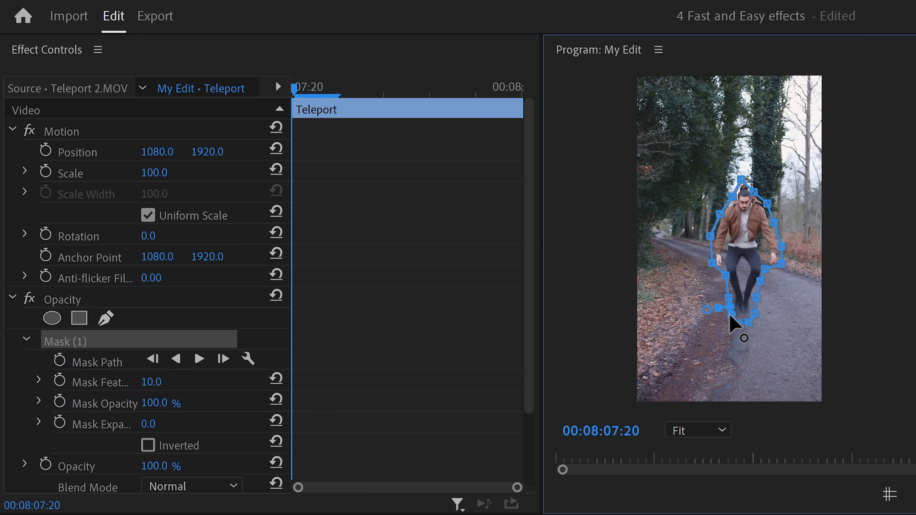
Keyframe the Mask Path, raising its lower edge frame by frame to follow the jump.
left_click(59, 360)
left_click(87, 342)
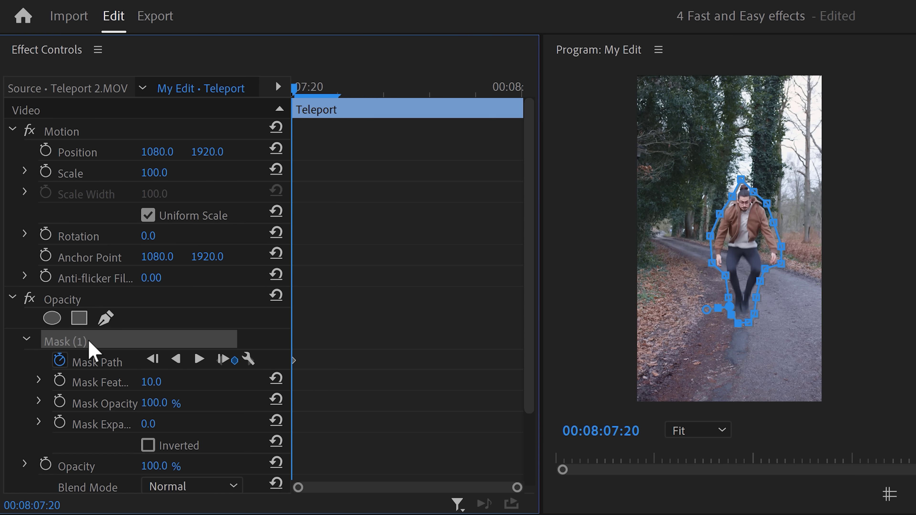
key("Right")
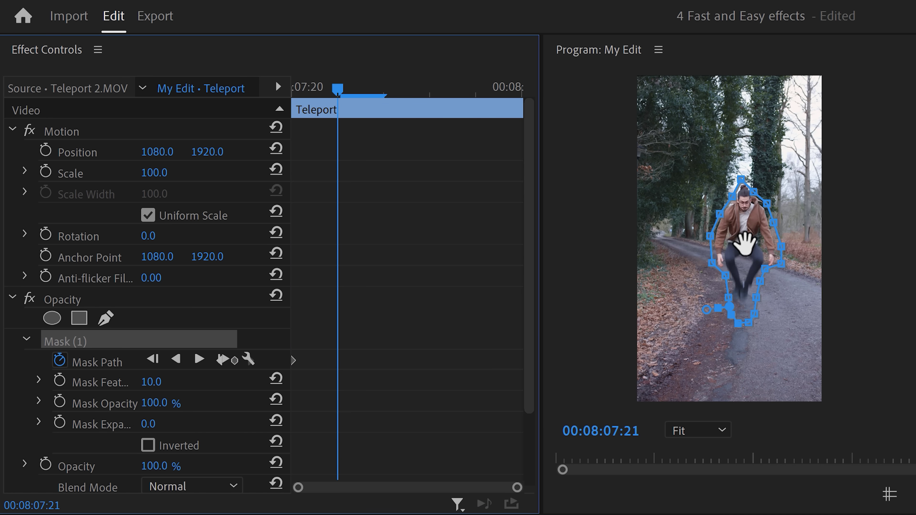
left_click_drag(743, 244, 742, 237)
key("Right")
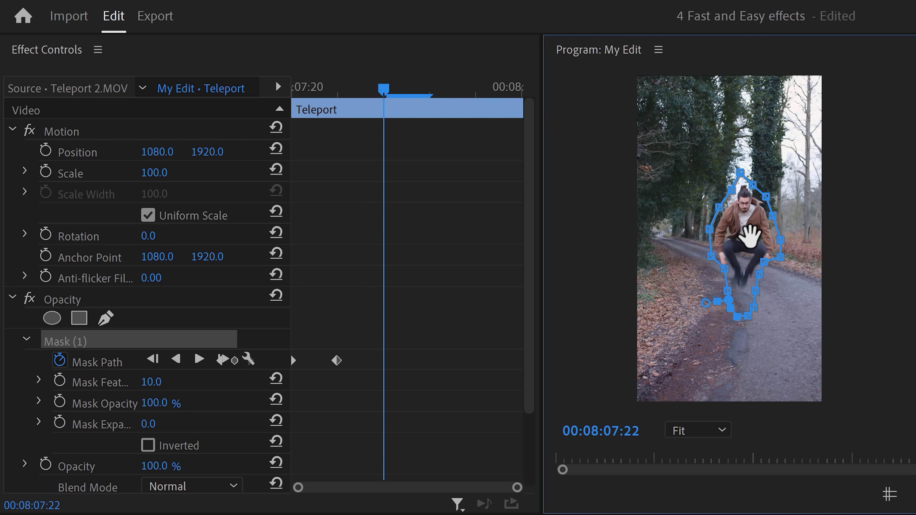
mouse_move(712, 265)
left_mouse_down()
mouse_move(778, 333)
mouse_move(725, 254)
mouse_move(722, 276)
left_mouse_up()
key("Right")
key("Right")
key("Right")
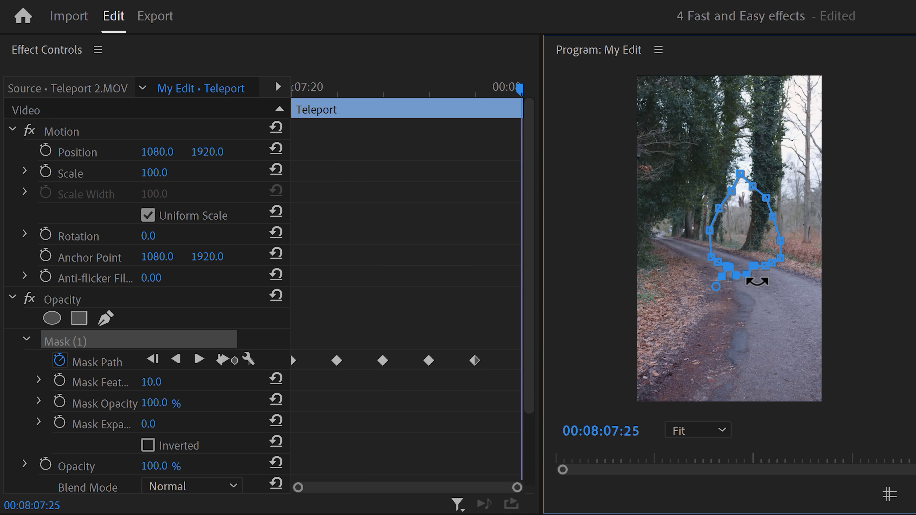
left_click(375, 366)
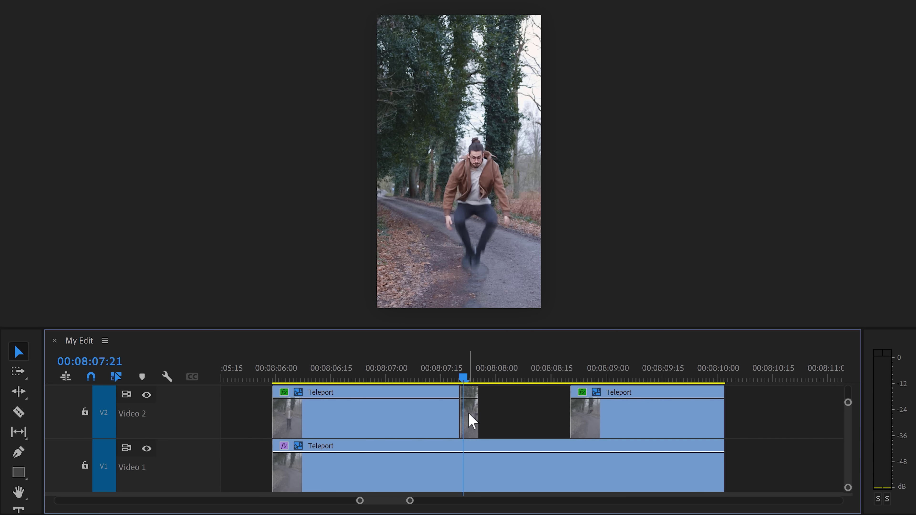
Nest the short mid-air piece as a sequence named 'Jump' and apply Directional Blur to it.
right_click(472, 420)
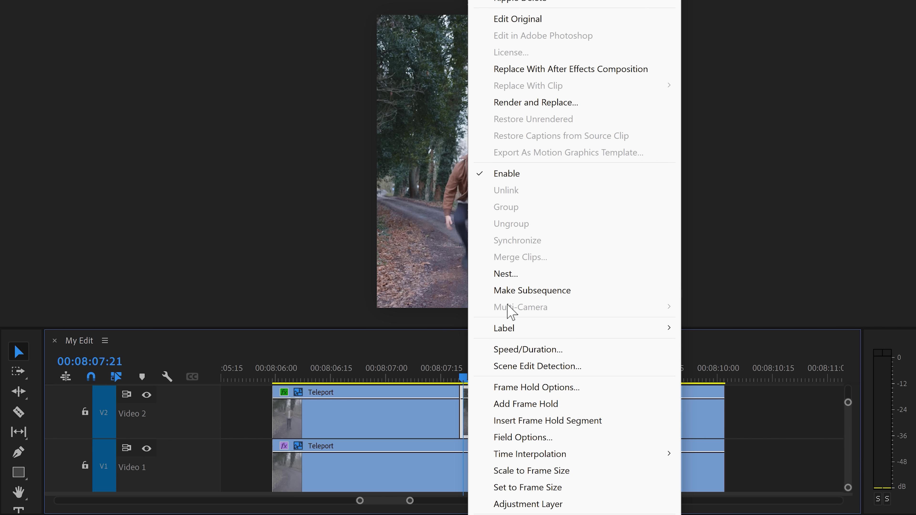
left_click(503, 273)
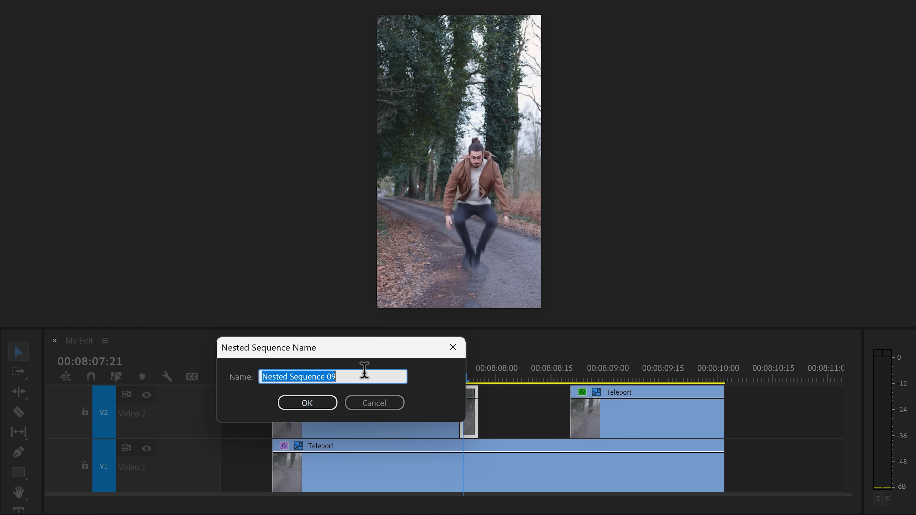
type("Jump")
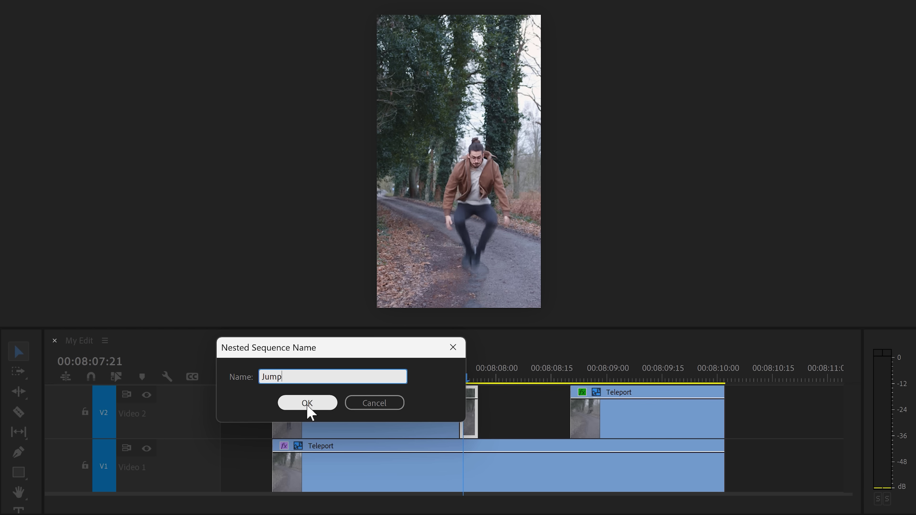
left_click(307, 404)
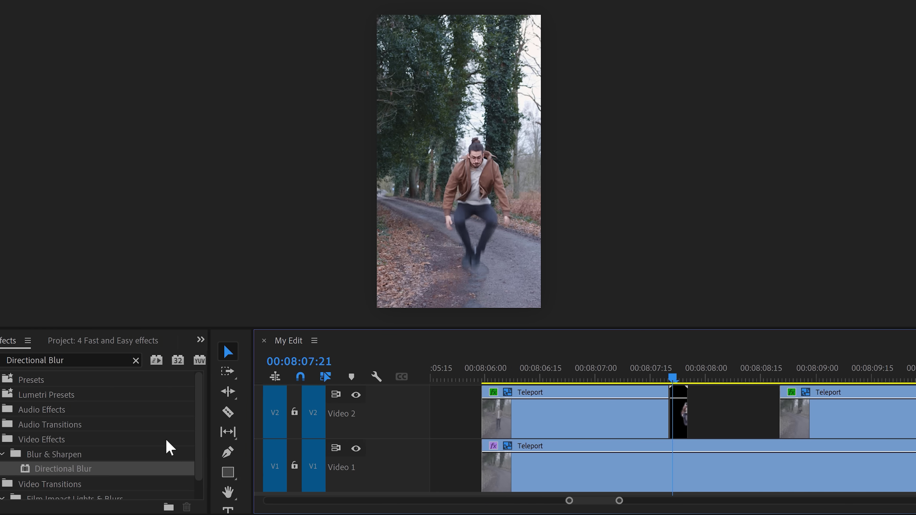
left_click_drag(116, 471, 470, 420)
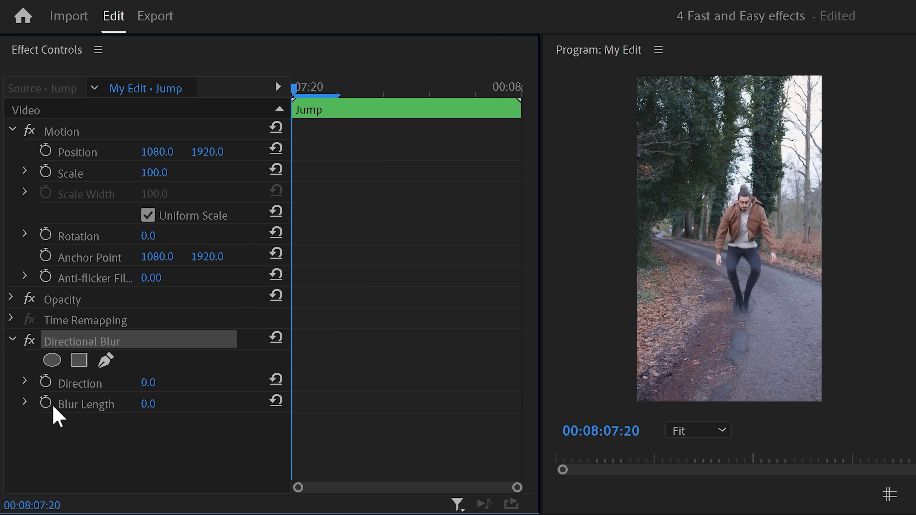
Keyframe Directional Blur Length from 0 at 07:20 to 237 at 07:24.
left_click(47, 403)
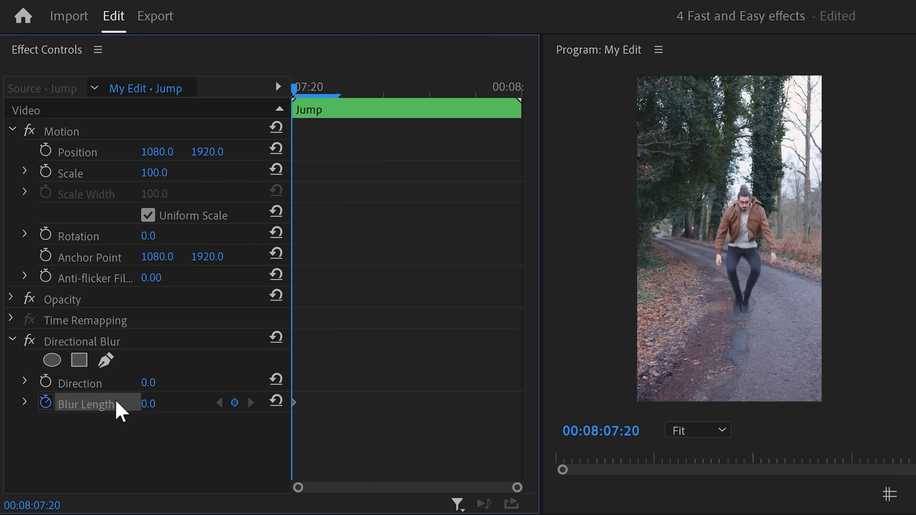
left_click(477, 89)
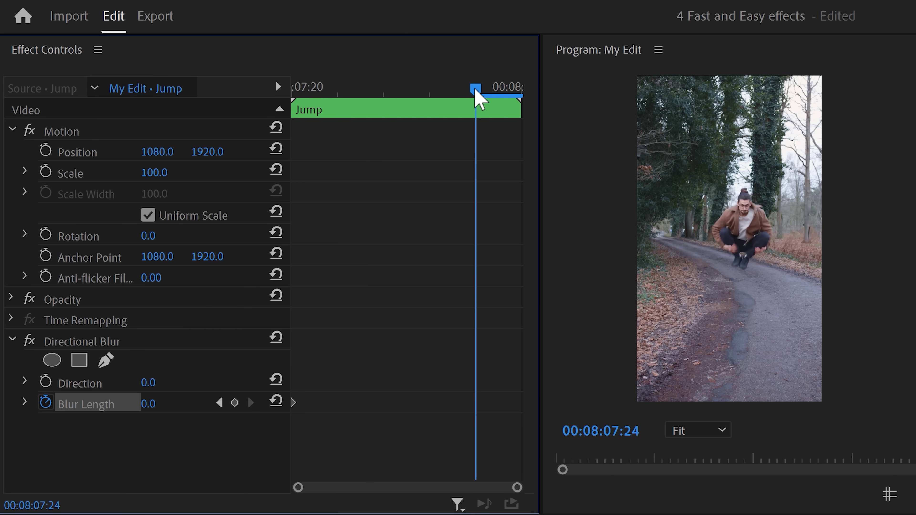
left_click_drag(148, 403, 233, 404)
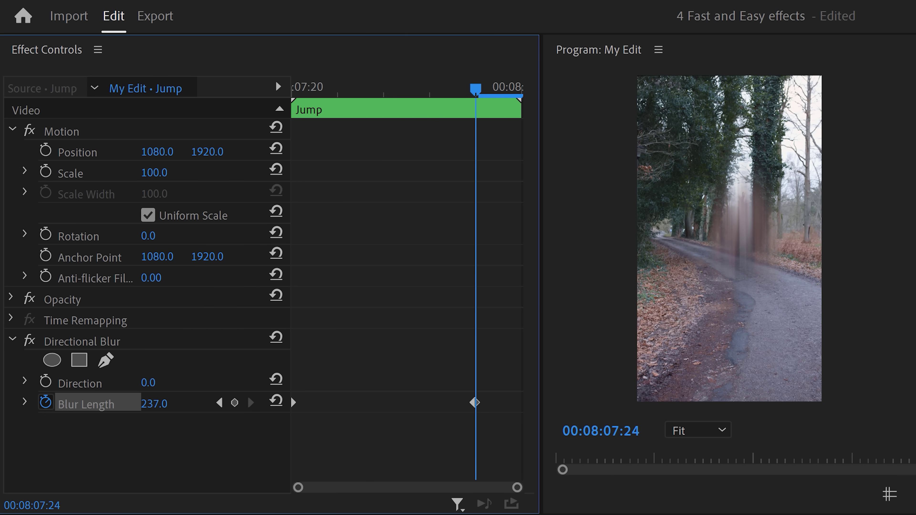
Fade the Jump clip's Opacity from 100% at 07:20 to 0% at 07:24.
left_click(11, 298)
left_click(148, 341)
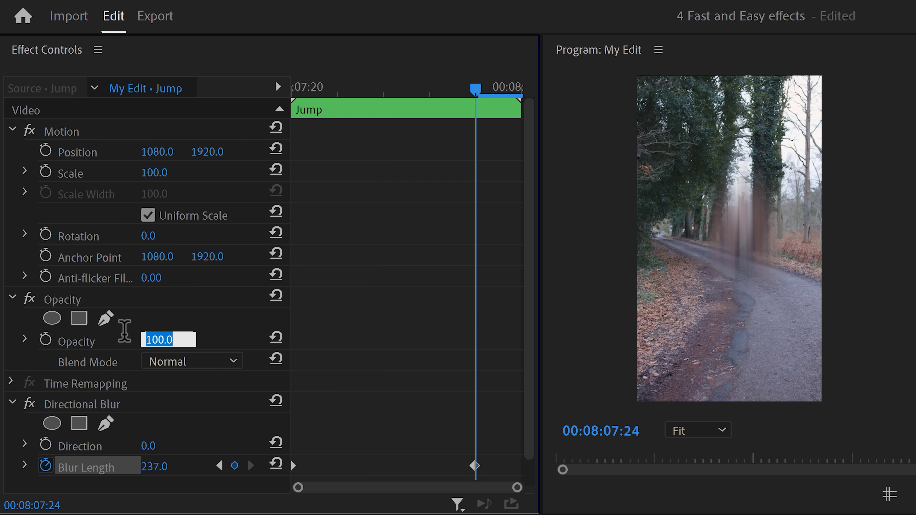
type("0")
key("Return")
left_click(46, 339)
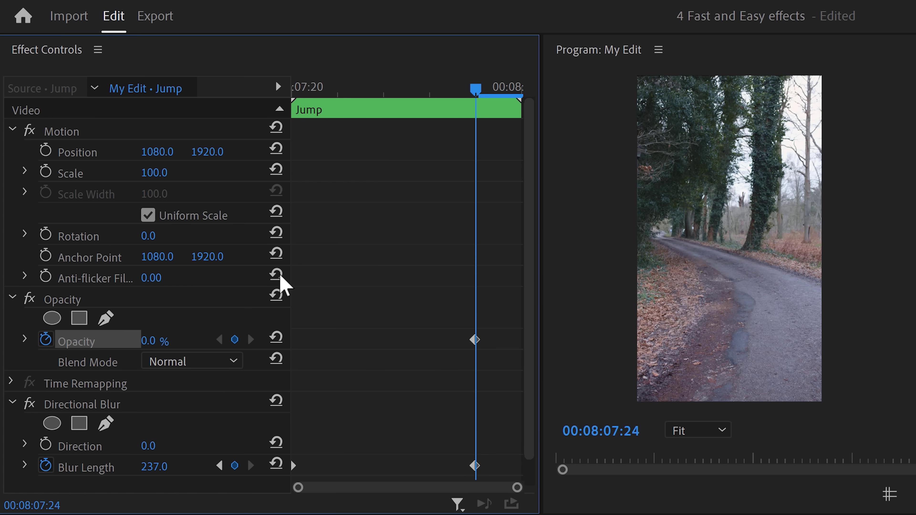
left_click_drag(475, 90, 294, 96)
left_click_drag(154, 340, 195, 341)
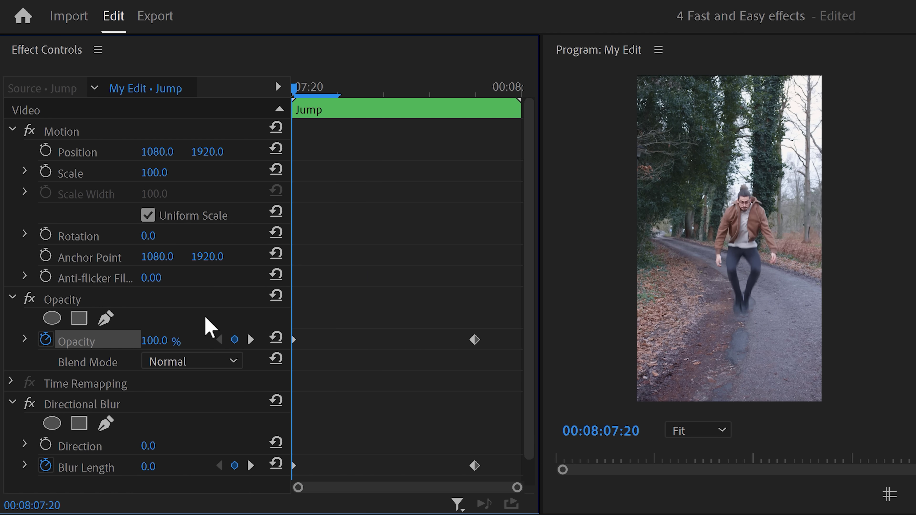
Keyframe Position so the clip rises to Y 1645 at 07:24 with Ease Out.
left_click(46, 151)
left_click_drag(294, 87, 474, 87)
left_click_drag(209, 152, 109, 152)
right_click(295, 152)
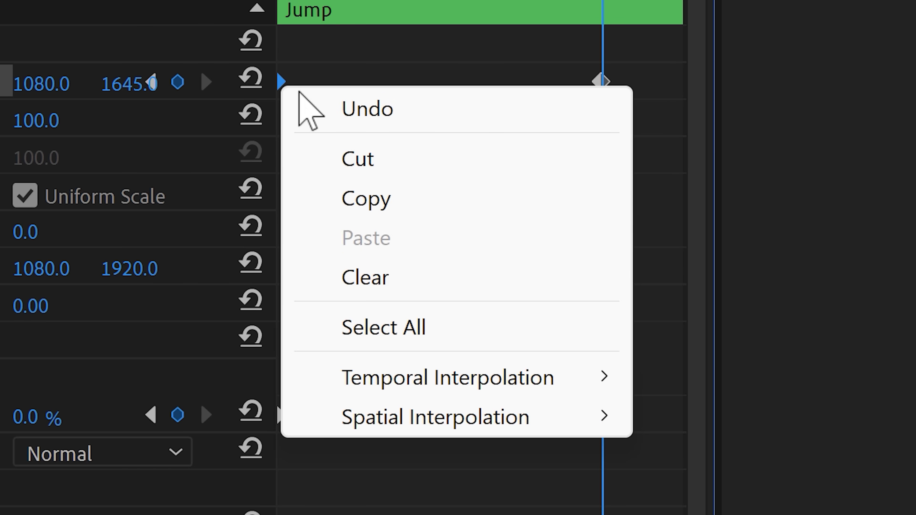
mouse_move(407, 369)
left_click(582, 414)
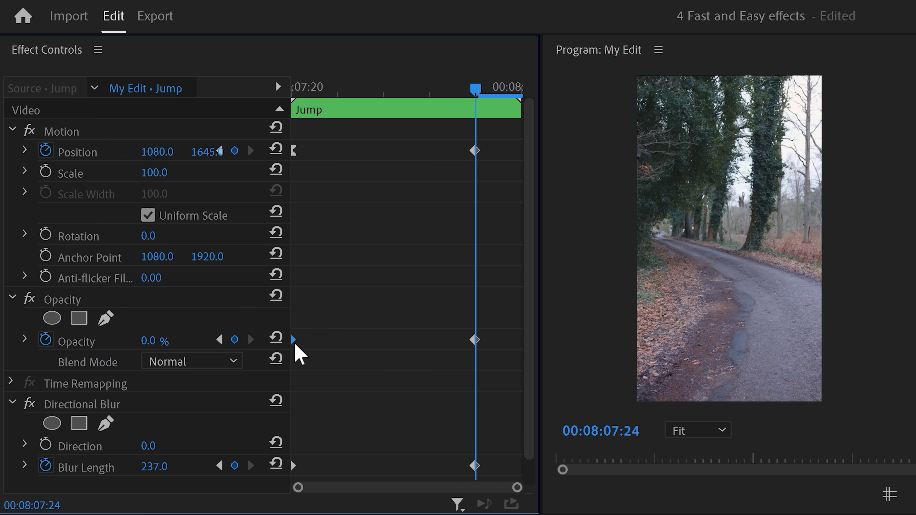
left_click(294, 466)
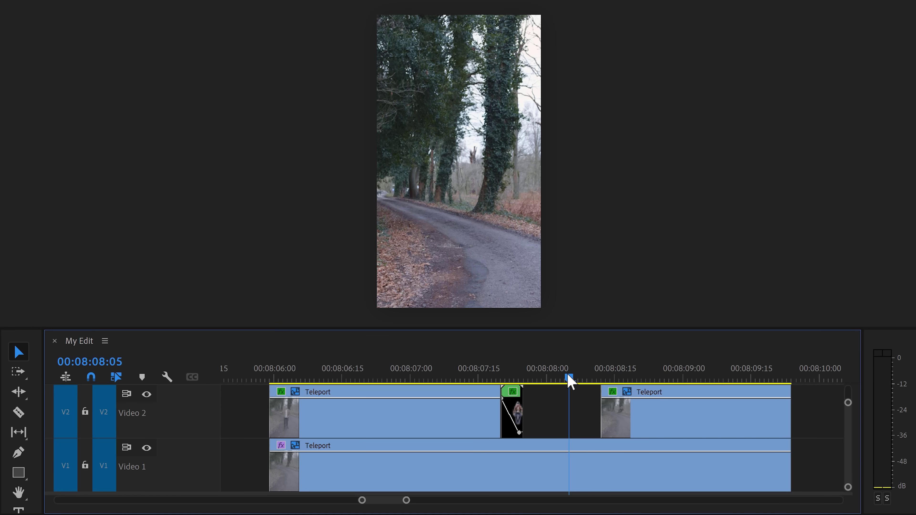
left_click_drag(569, 376, 637, 375)
Mask the man in the later Teleport clip and add Directional Blur to the short nested clip.
left_click(652, 423)
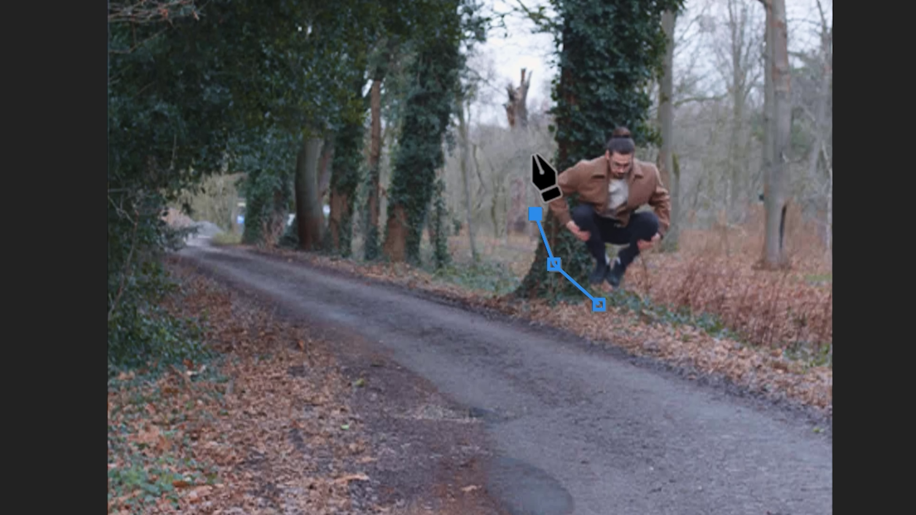
left_click(534, 156)
left_click(581, 122)
left_click(627, 97)
left_click(672, 132)
left_click(692, 202)
left_click(678, 256)
left_click(639, 294)
left_click(599, 305)
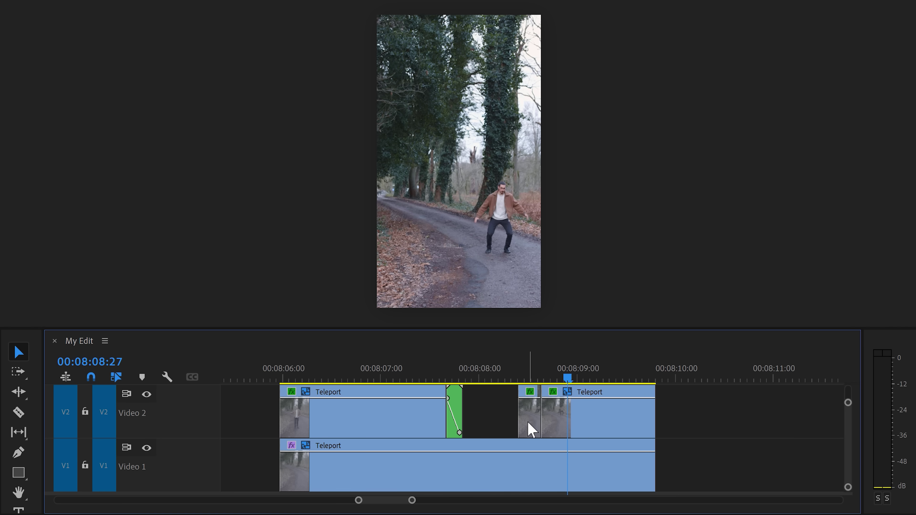
left_click(527, 422)
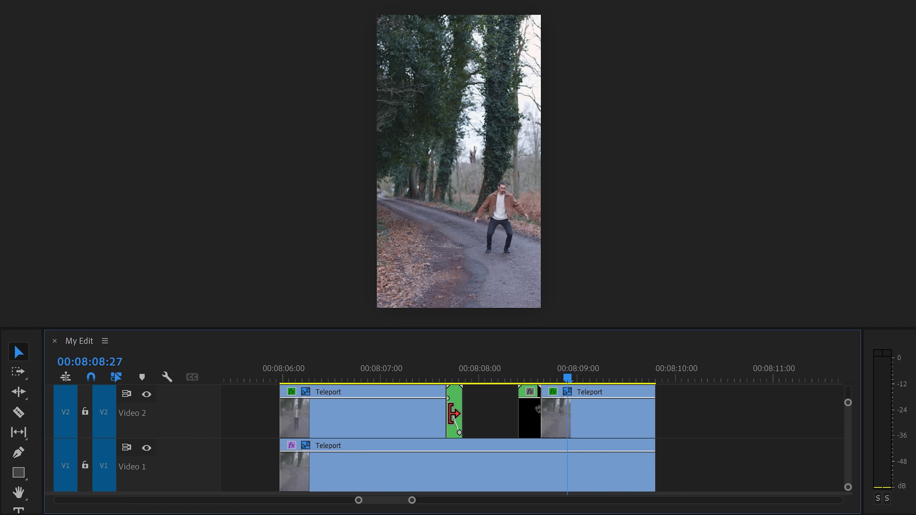
left_click_drag(79, 469, 755, 411)
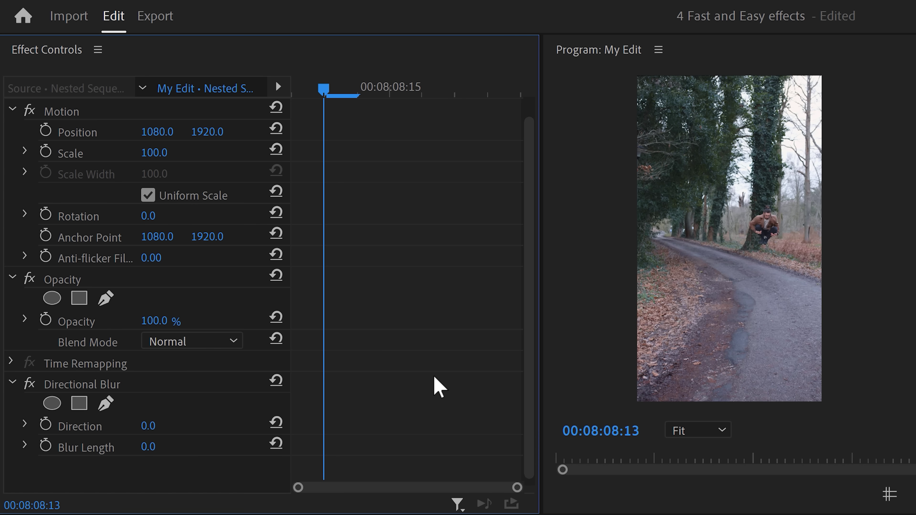
Set Blur Length, Opacity and Position keyframes at 08:08:18 on the nested clip.
left_click_drag(324, 88, 490, 91)
left_click(45, 446)
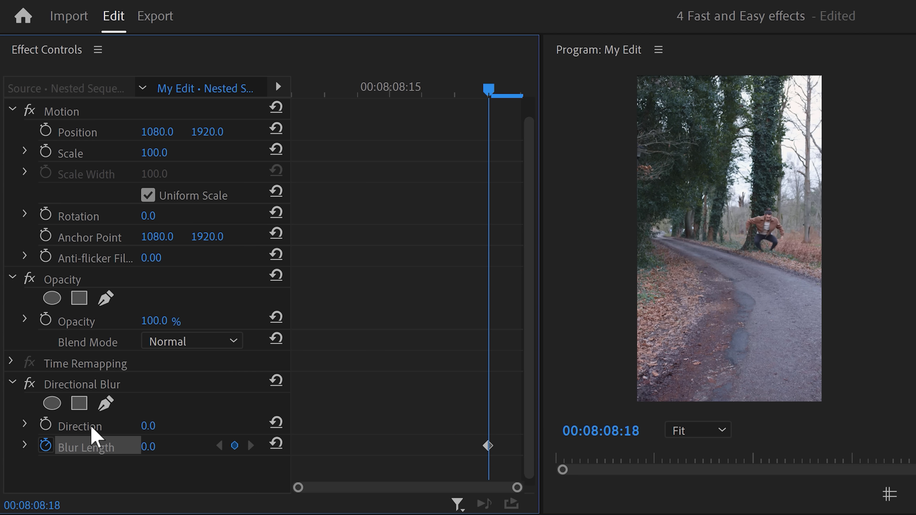
left_click(45, 320)
left_click(46, 130)
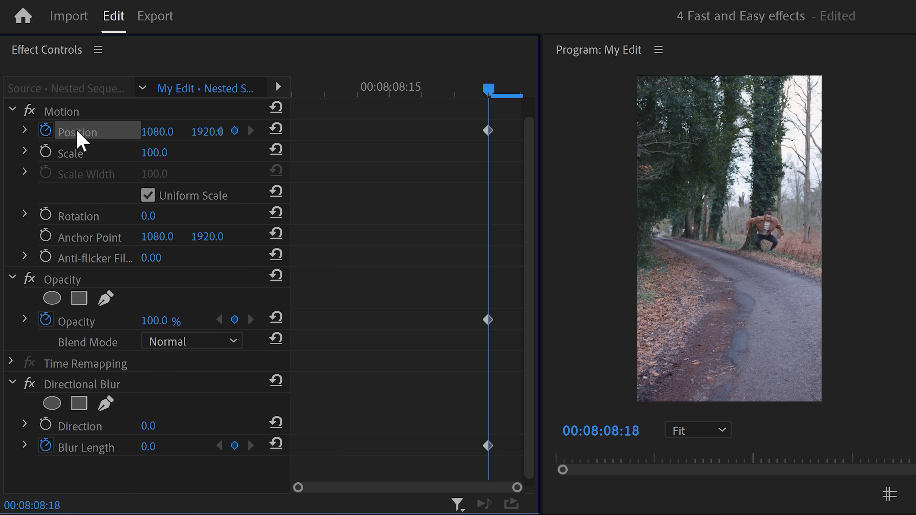
At 08:08:12 set Position Y 864, Opacity 0% and Blur Length 100.
left_click_drag(483, 90, 300, 93)
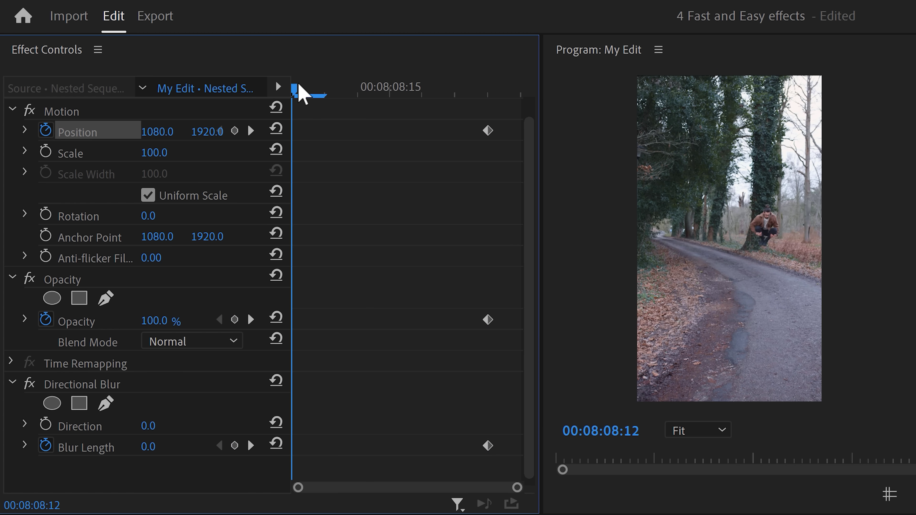
left_click_drag(208, 132, 113, 133)
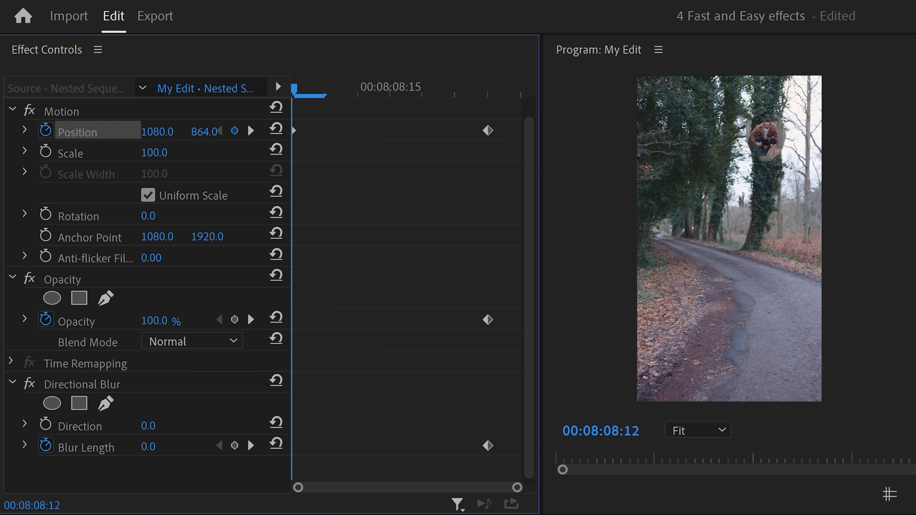
left_click(155, 321)
type("0")
key("Return")
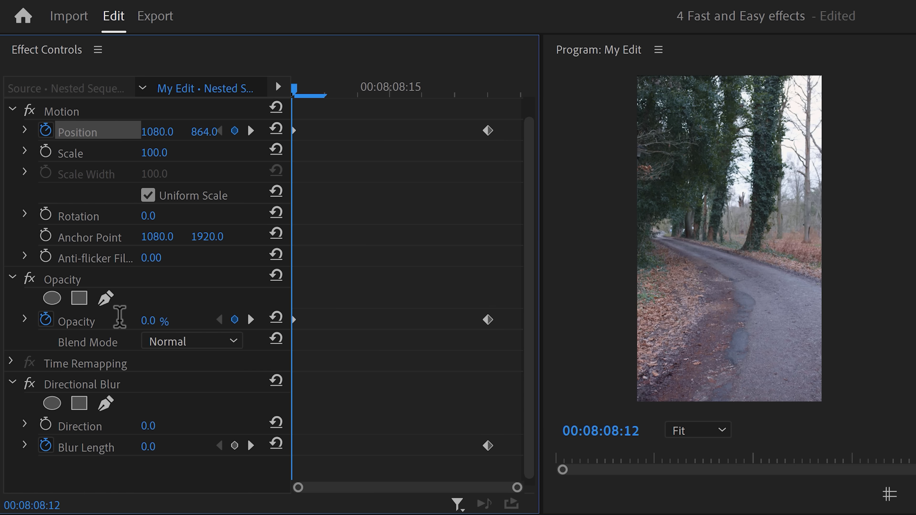
left_click(148, 447)
type("100")
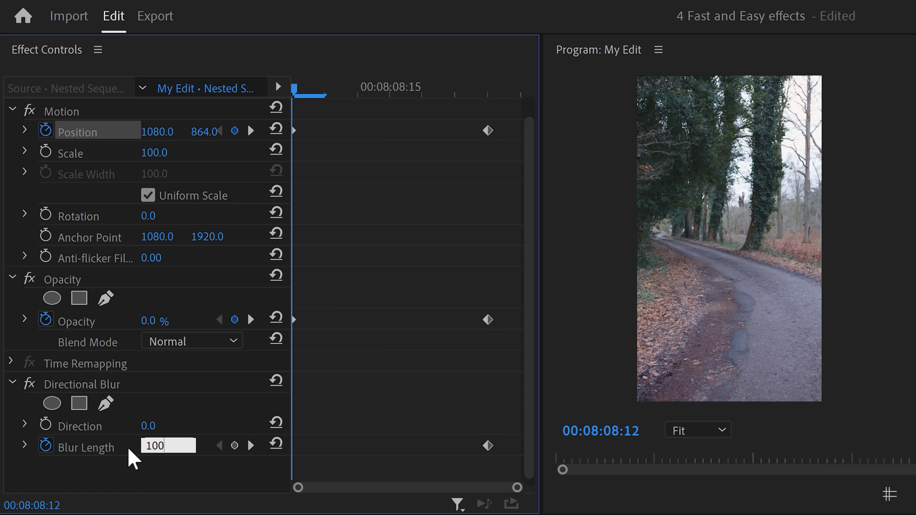
key("Return")
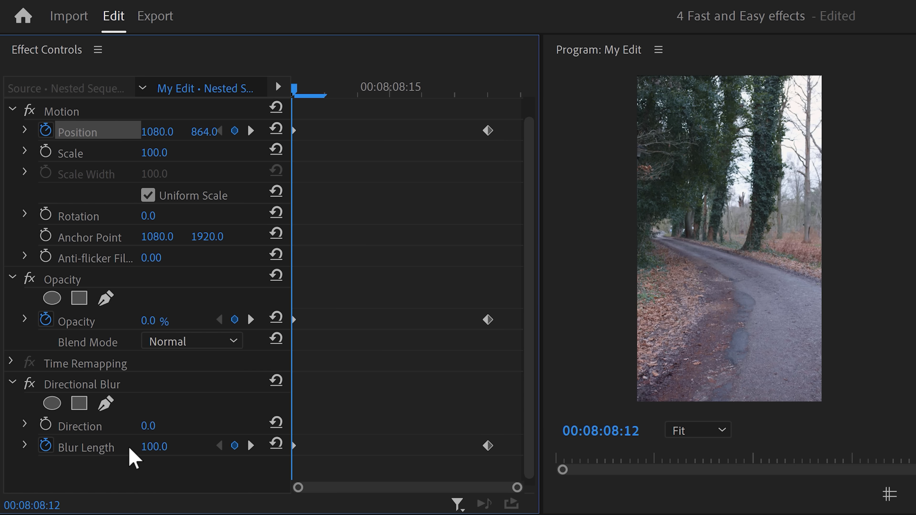